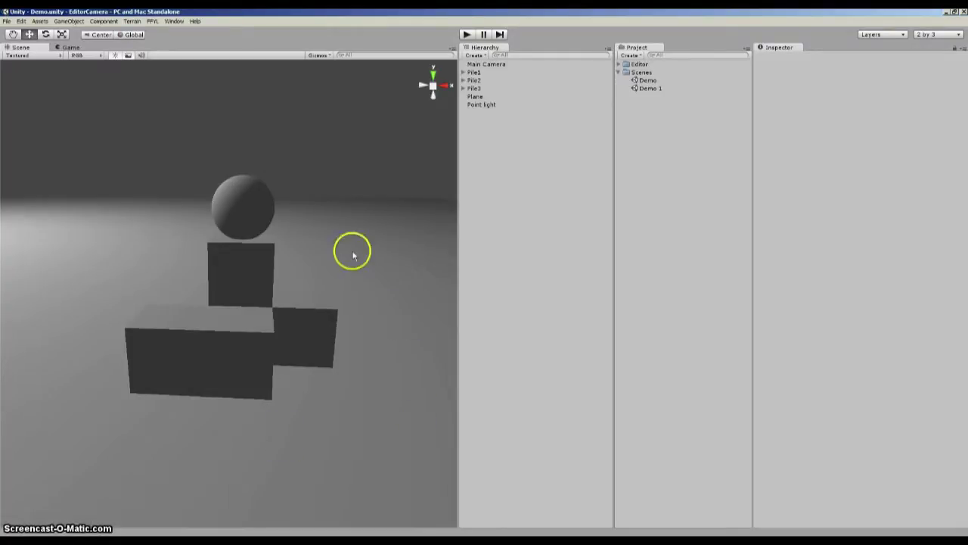
- Open the Editor Camera Manager window
click(174, 21)
mouse_move(163, 67)
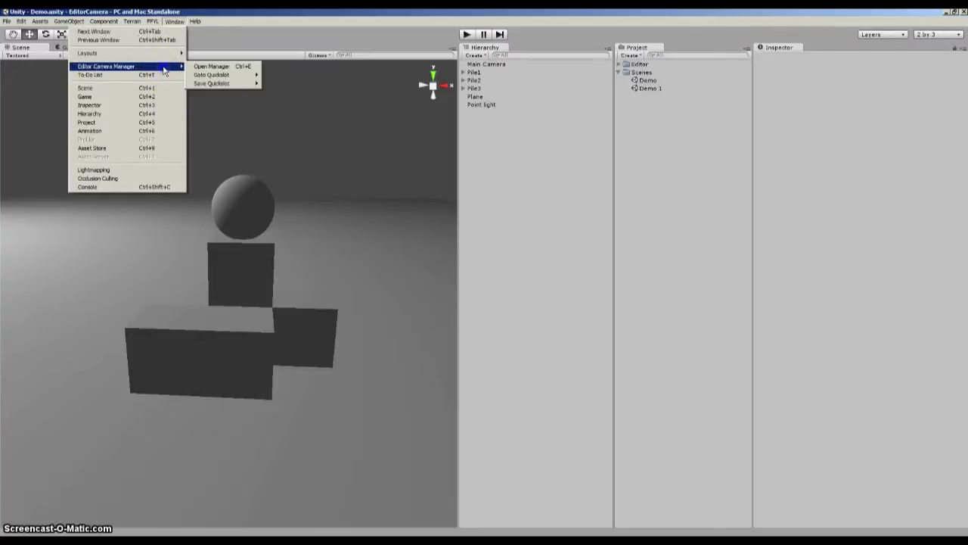
click(251, 68)
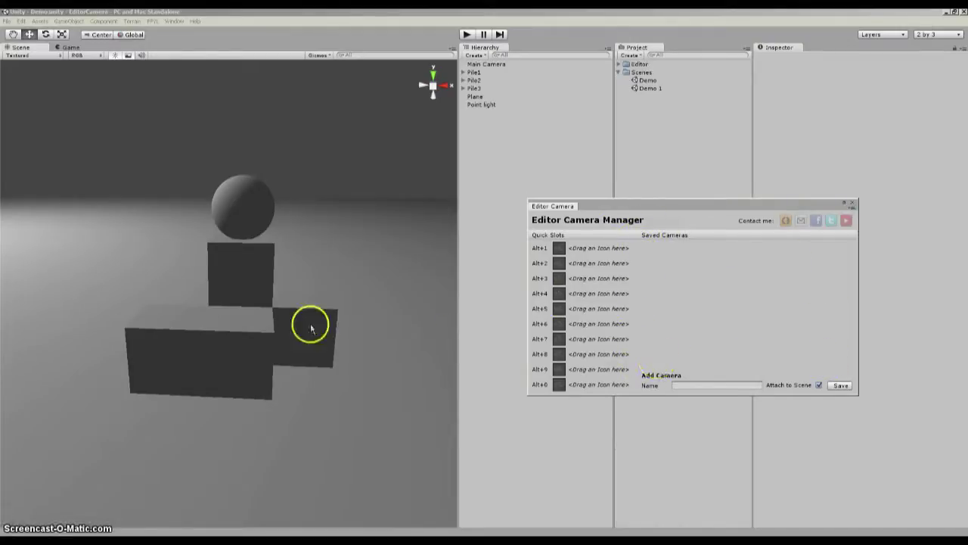
- Orbit the scene view to an angled view of the block pile and save it as a new camera named Pile
alt+drag(369, 268, 252, 274)
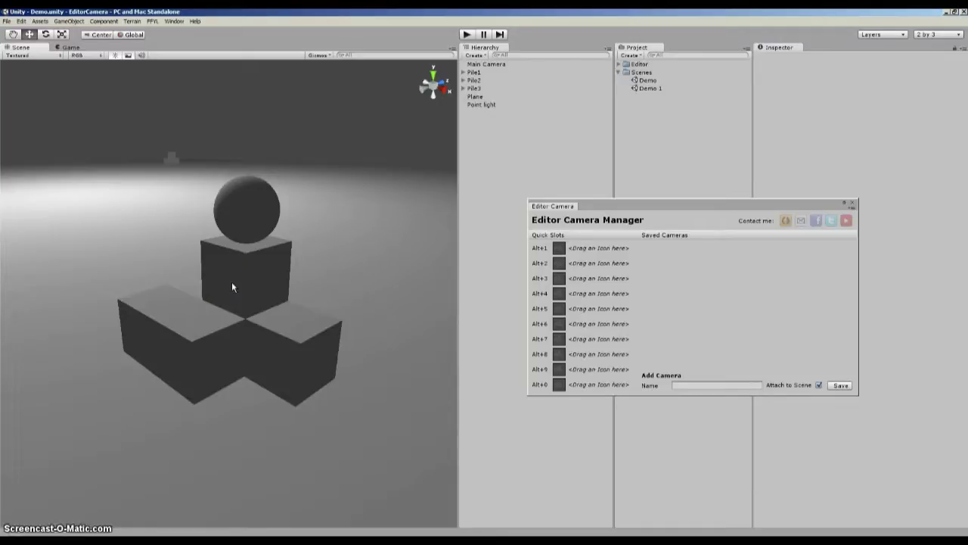
click(685, 386)
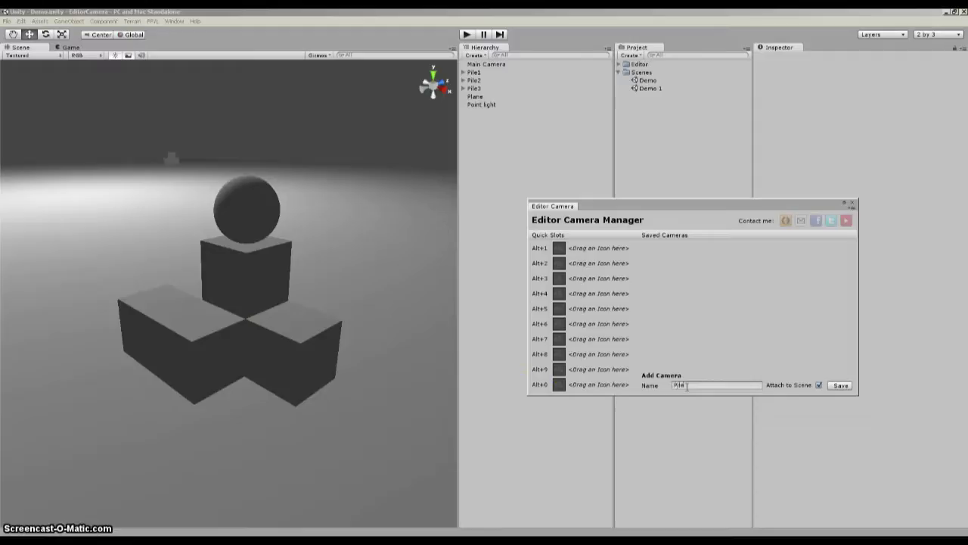
text(Pile)
click(840, 385)
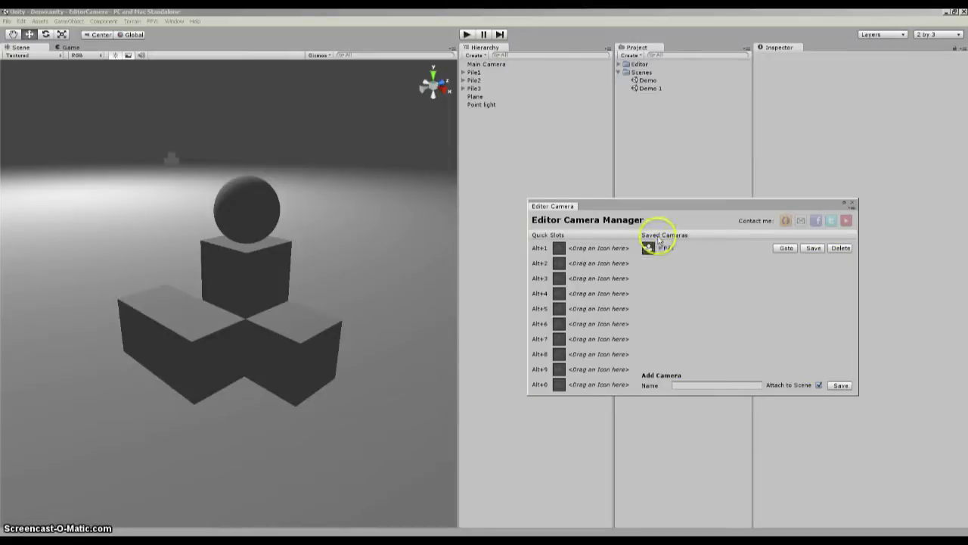
- Frame a cube of the distant Pile1 from other angles, and return the scene view to the saved Pile camera
middle_drag(88, 298, 156, 336)
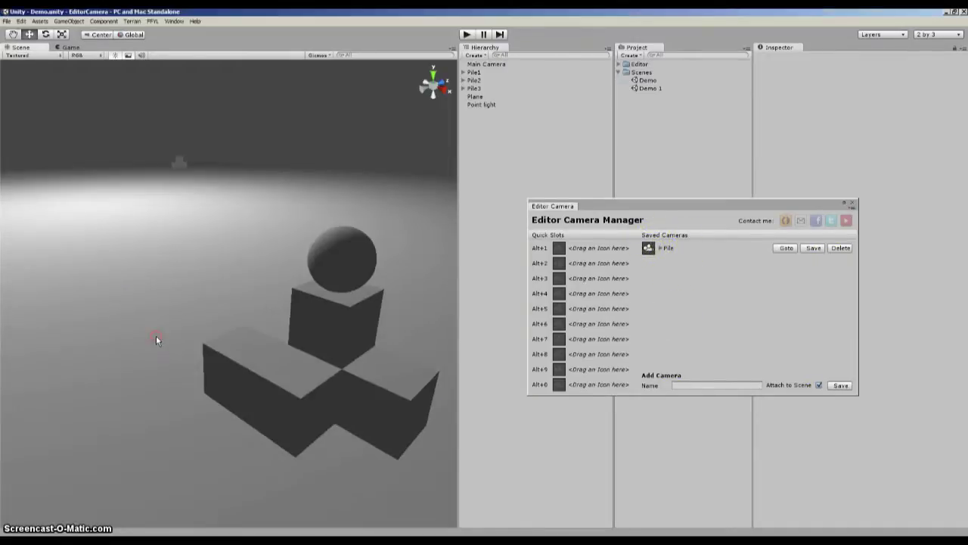
scroll(145, 183, down, 6)
click(180, 173)
key(f)
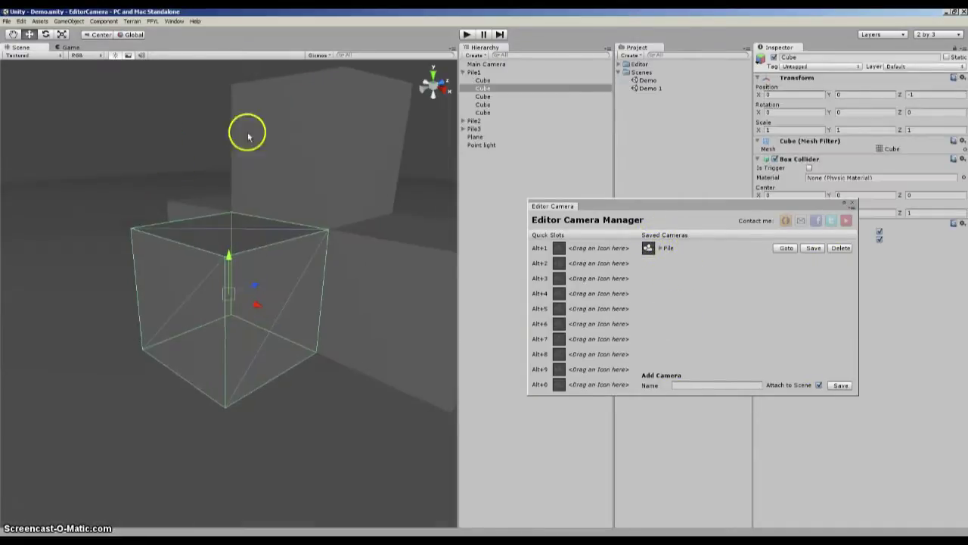
alt+drag(193, 165, 238, 244)
alt+drag(332, 280, 154, 253)
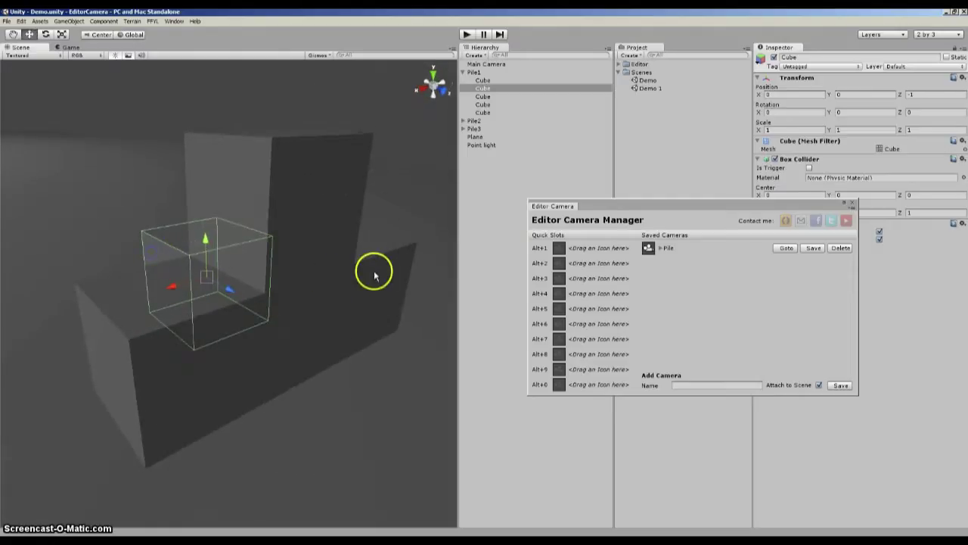
alt+drag(310, 288, 298, 310)
click(786, 247)
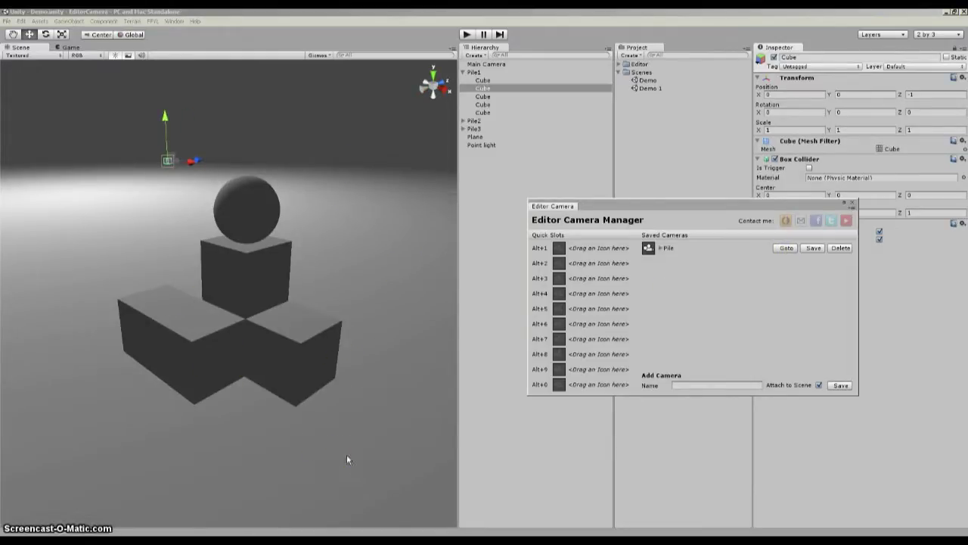
- Overwrite the saved Pile camera with a view from another side of the pile, and recall it after orbiting away
alt+drag(347, 459, 251, 355)
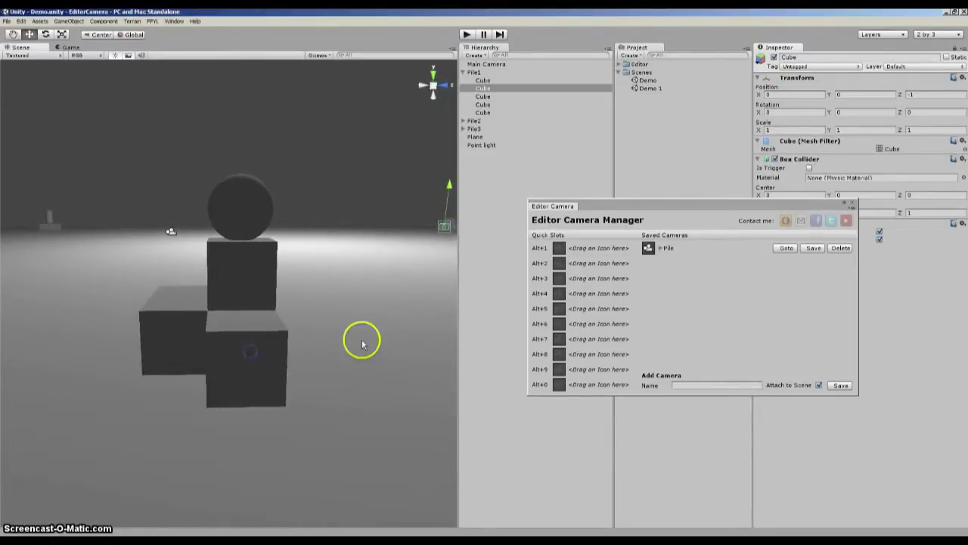
alt+drag(333, 345, 391, 346)
click(811, 252)
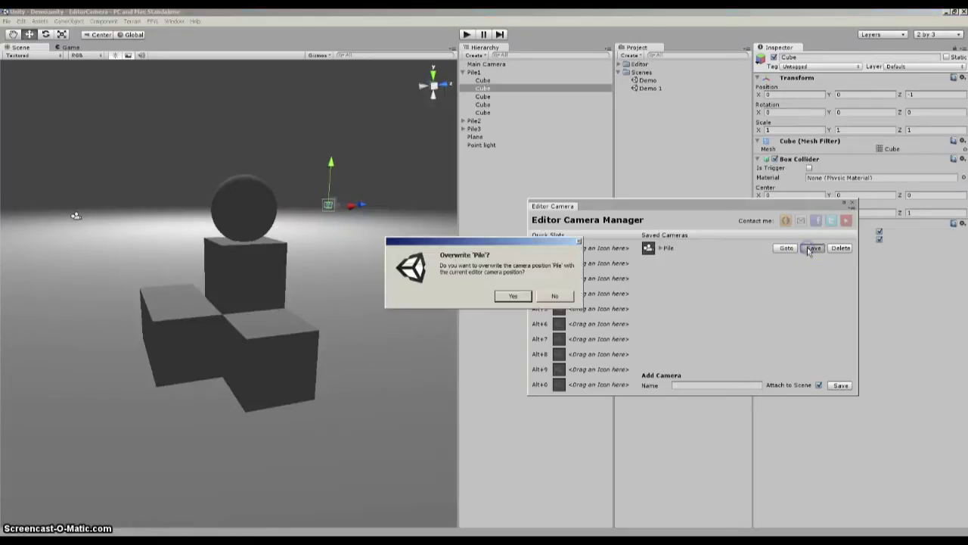
click(512, 296)
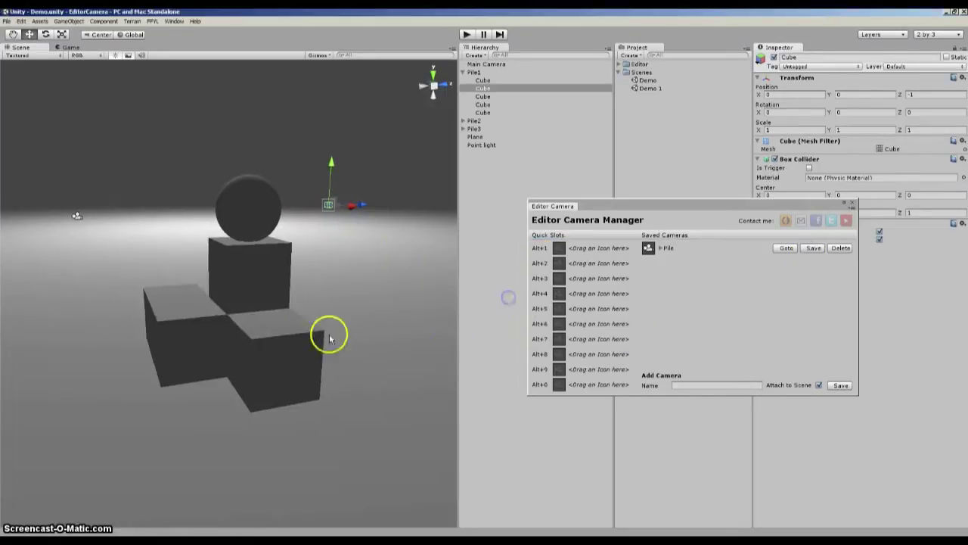
mouse_move(305, 320)
alt+mouse_down()
mouse_move(216, 272)
mouse_move(321, 330)
alt+mouse_up()
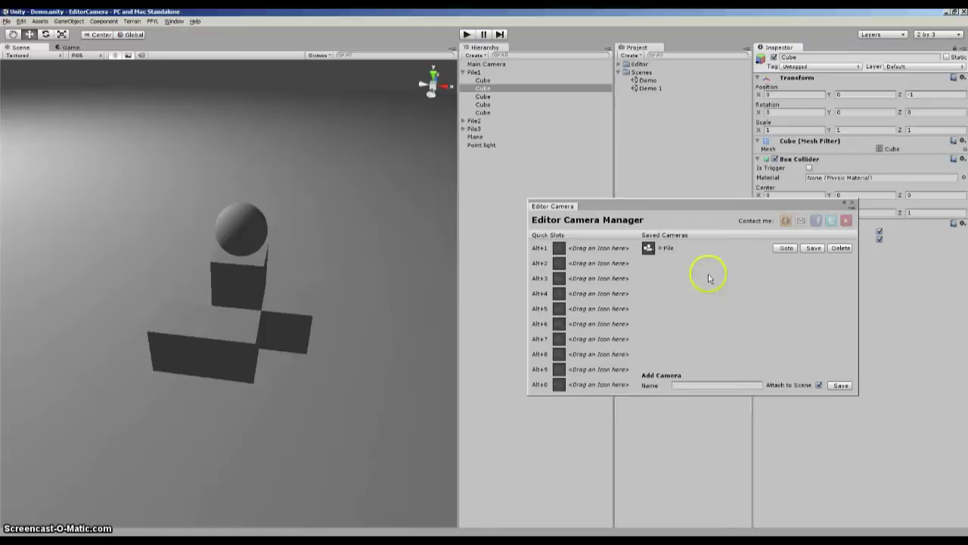
click(786, 247)
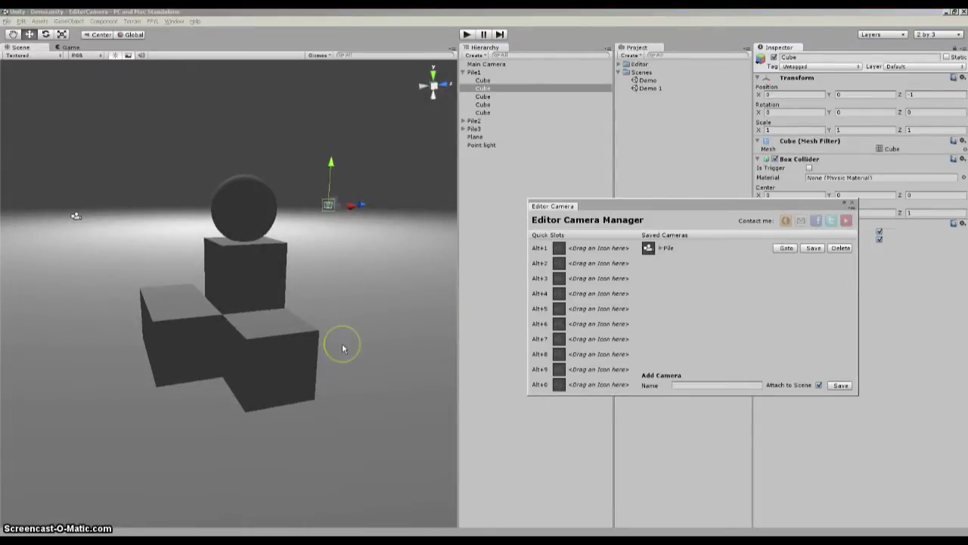
- Expand the saved Pile camera's details and rename it Pile 3
click(649, 249)
click(660, 249)
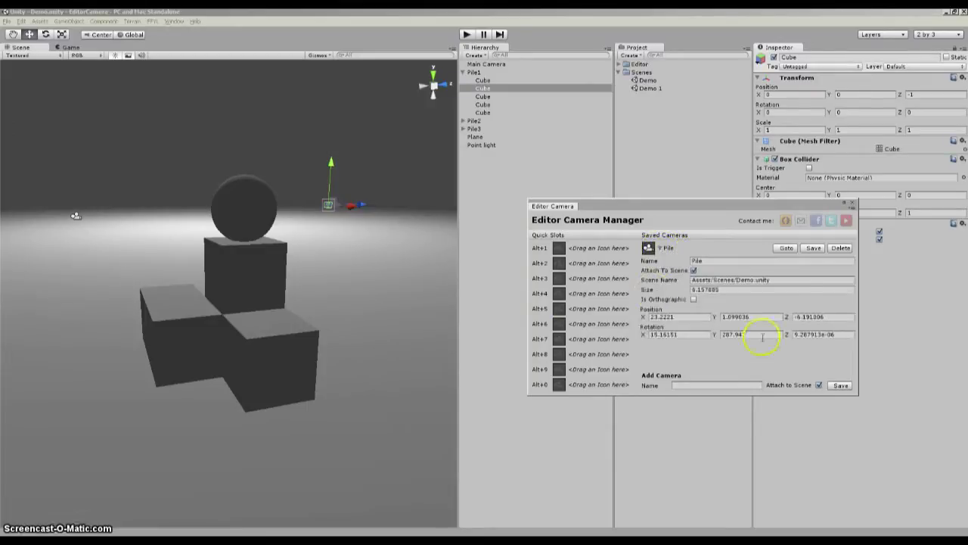
click(713, 261)
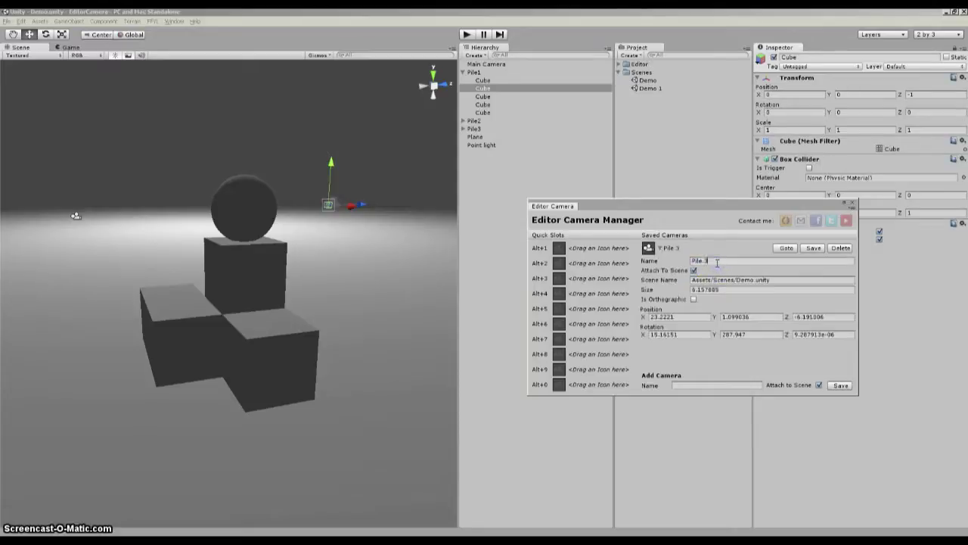
click(667, 313)
click(694, 271)
- Open the Demo 1 scene to check its saved cameras, and reopen the Demo scene to check Pile 3's scene name
click(647, 89)
drag(654, 207, 642, 119)
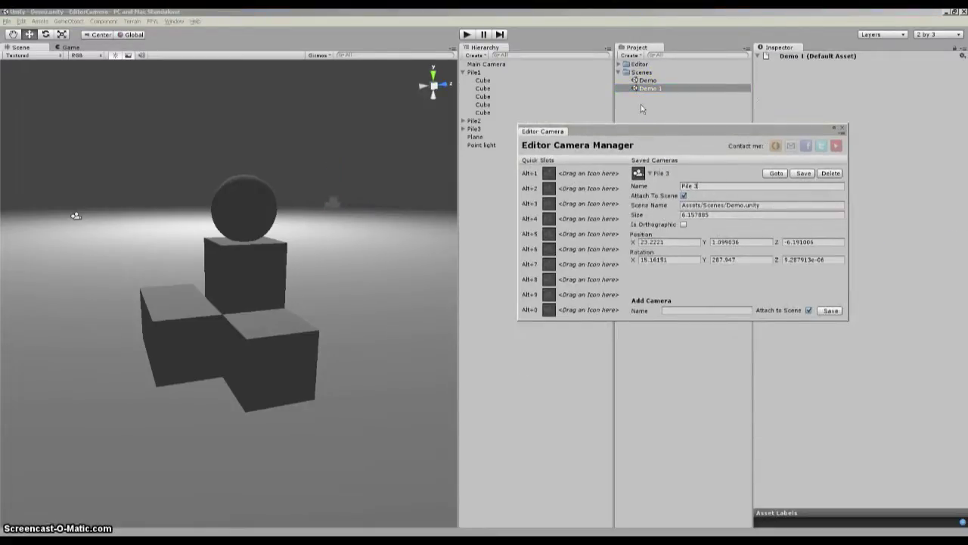
double_click(635, 90)
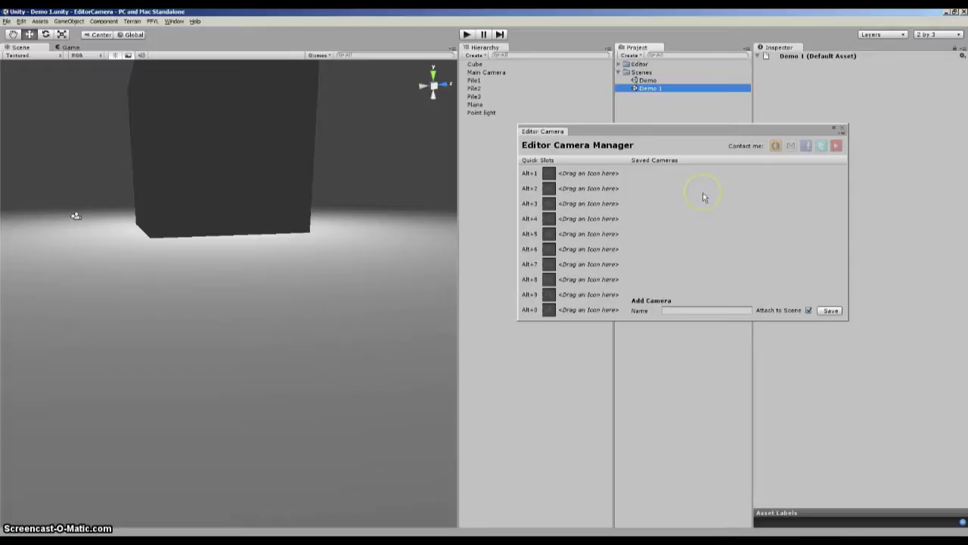
double_click(635, 80)
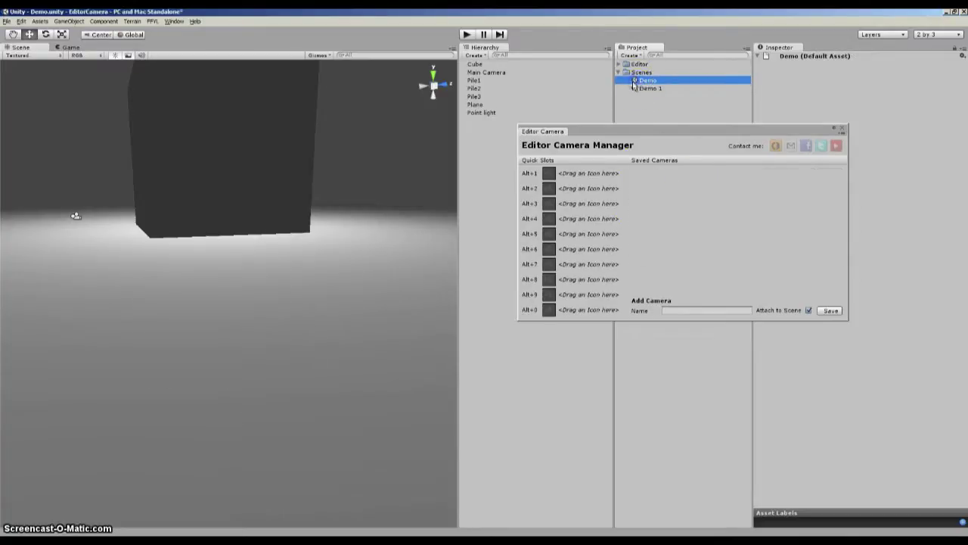
click(657, 260)
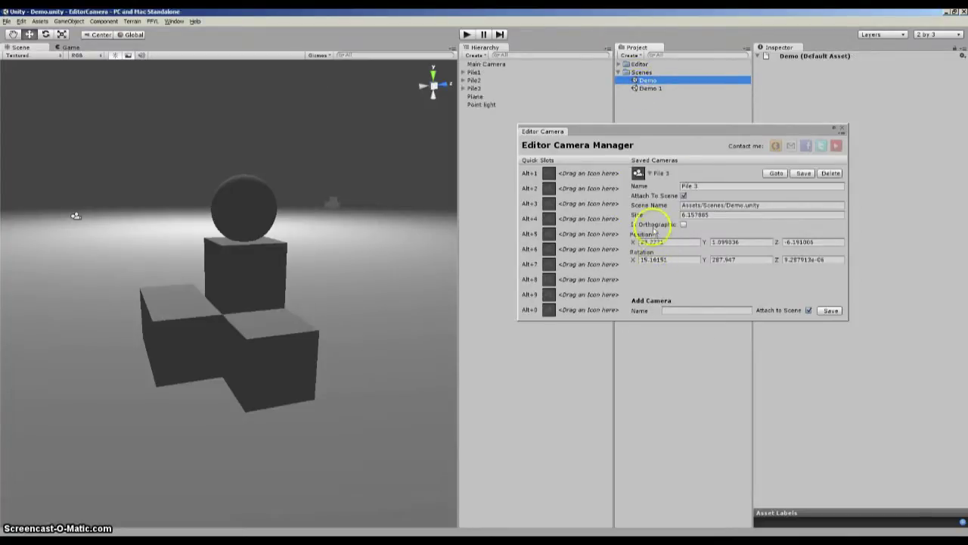
click(749, 205)
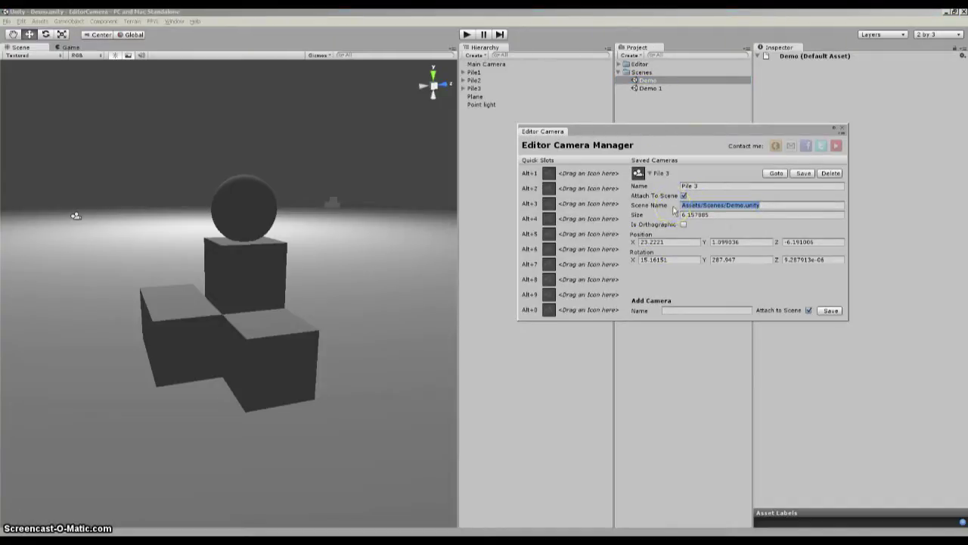
- Select a Pile2 cube, switch the scene view to orthographic to examine the pile, and return it to perspective
click(207, 331)
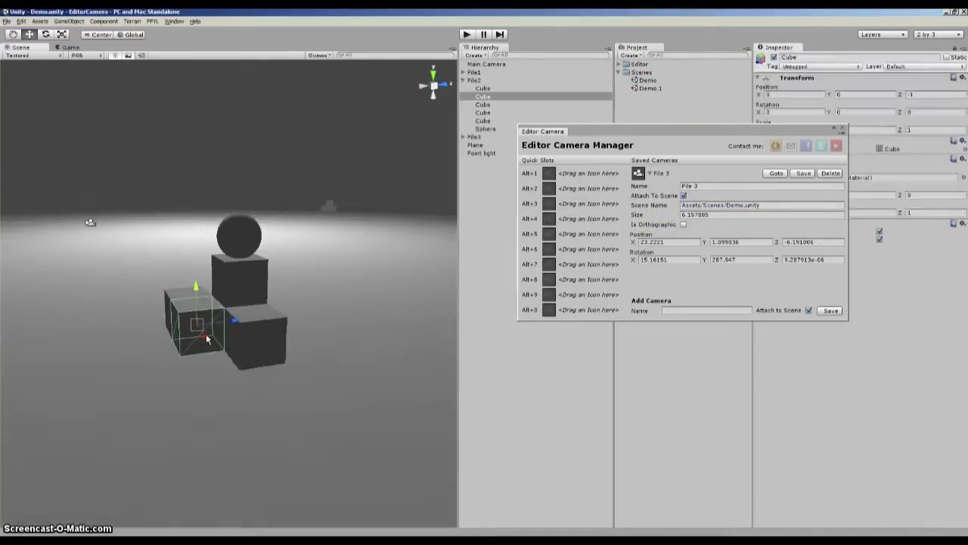
scroll(206, 336, up, 6)
scroll(206, 336, down, 7)
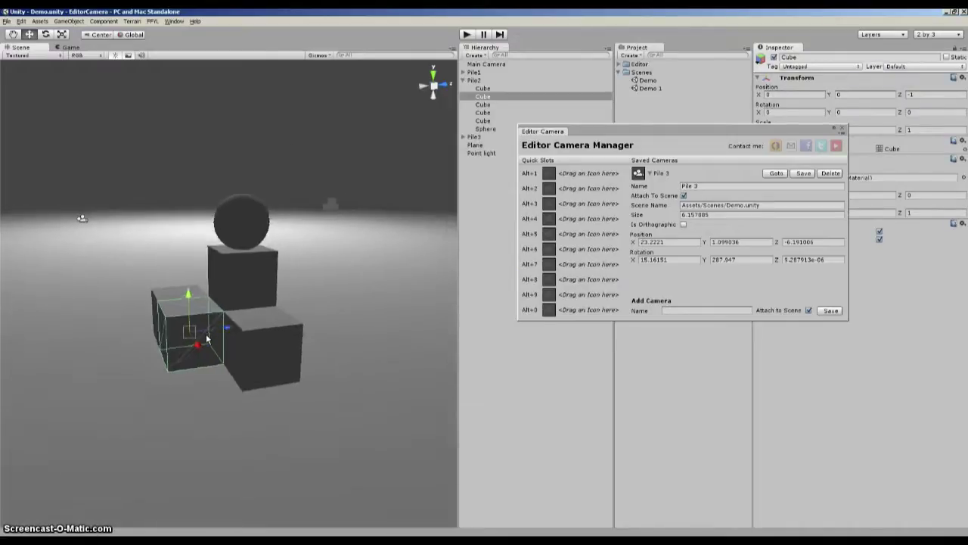
scroll(206, 336, up, 2)
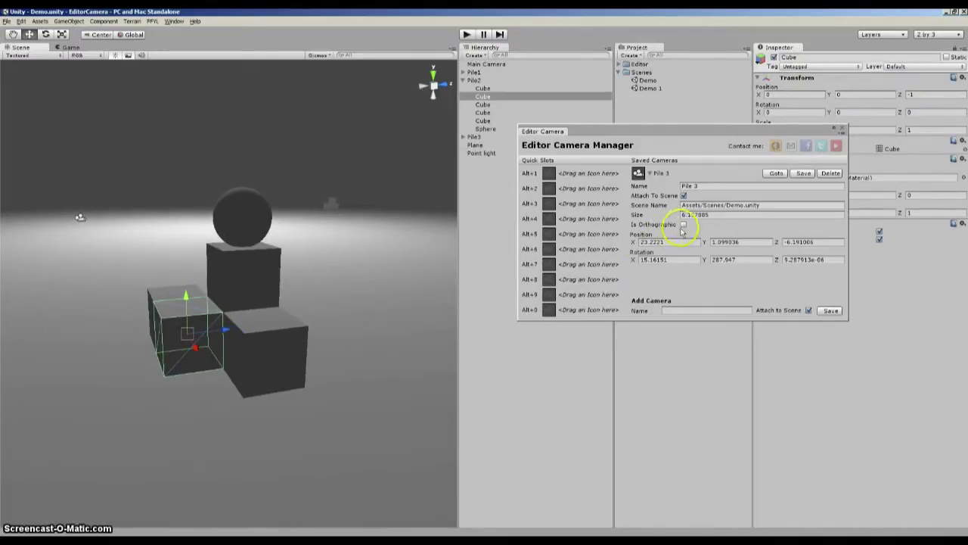
right_click(442, 94)
click(447, 159)
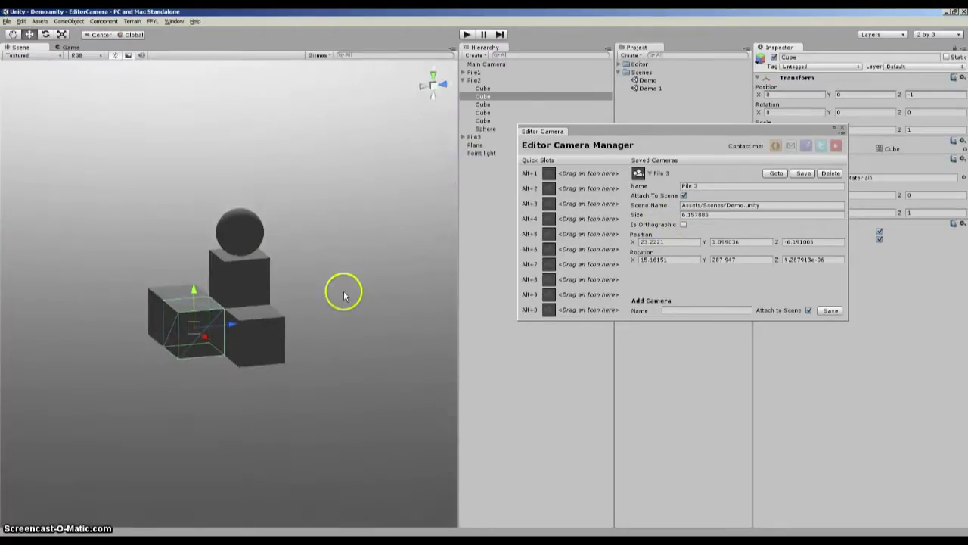
alt+drag(340, 318, 309, 301)
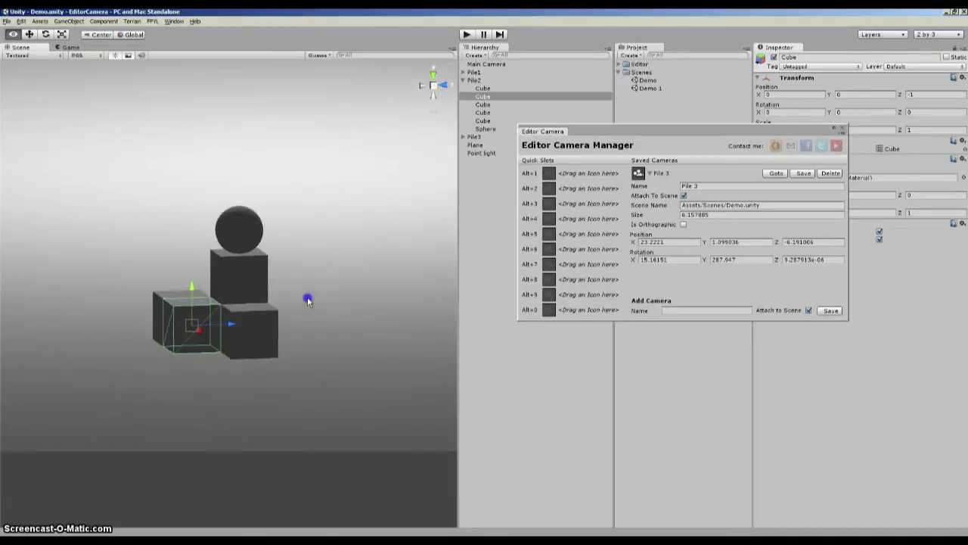
right_click(437, 91)
click(459, 159)
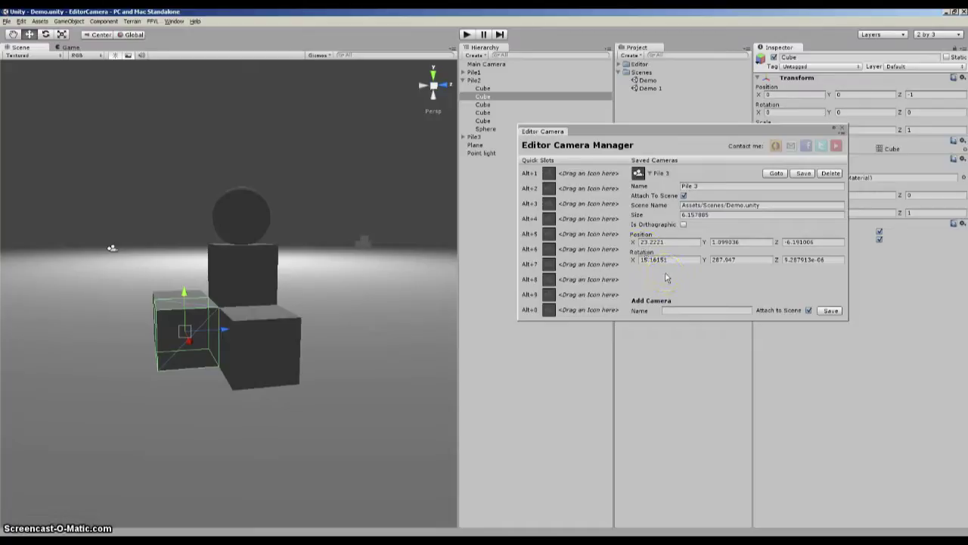
- Save a distant, elevated view of the whole scene as a camera named Overview, without attaching it to the scene
click(612, 295)
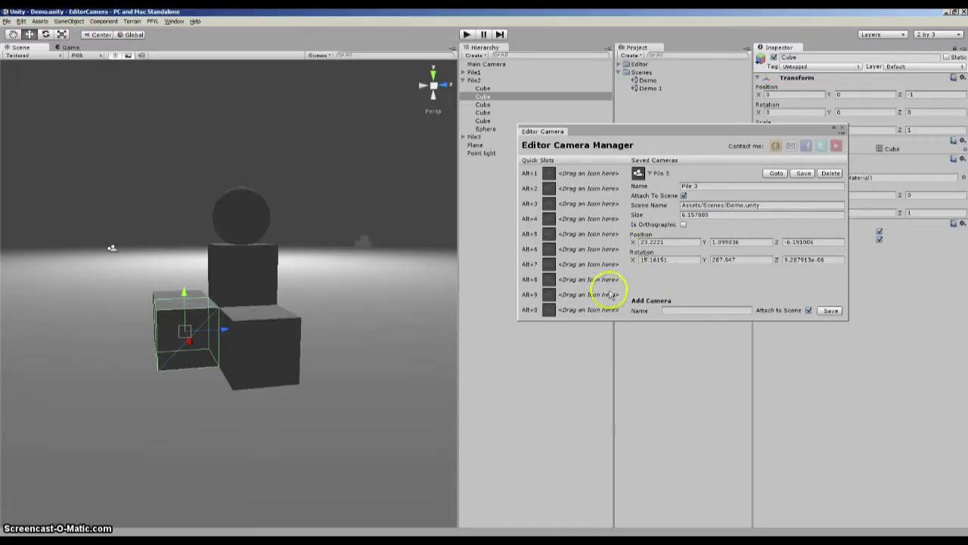
middle_drag(222, 288, 252, 319)
scroll(254, 358, down, 2)
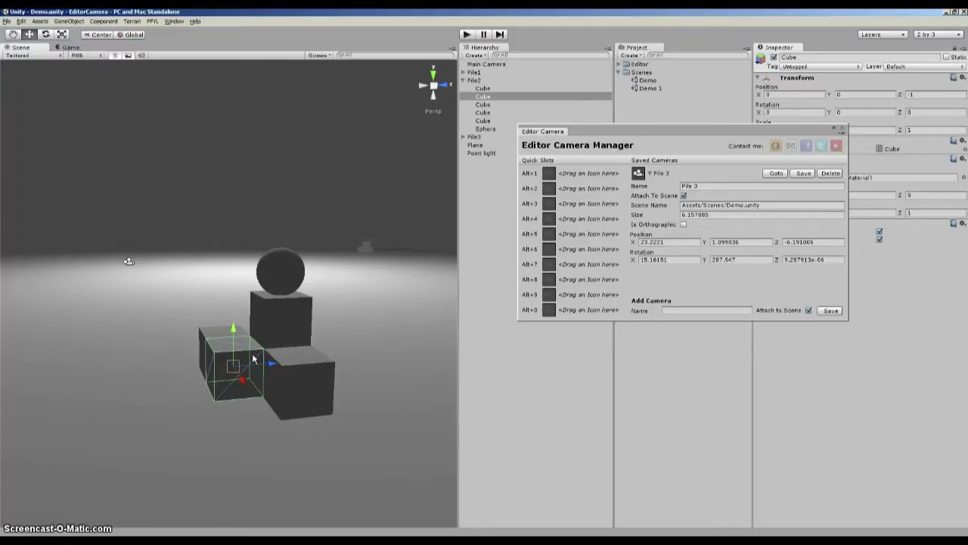
scroll(241, 395, down, 5)
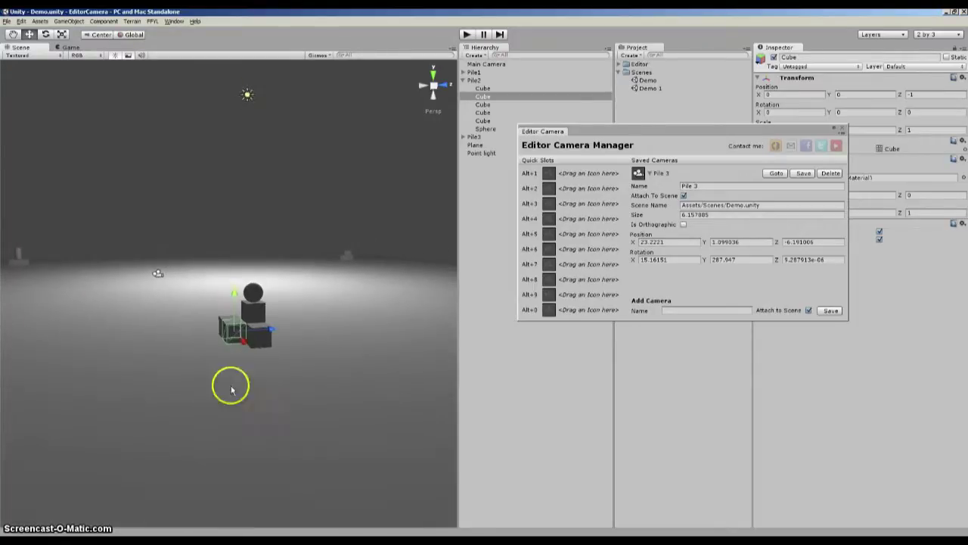
middle_drag(257, 385, 280, 393)
scroll(280, 397, down, 3)
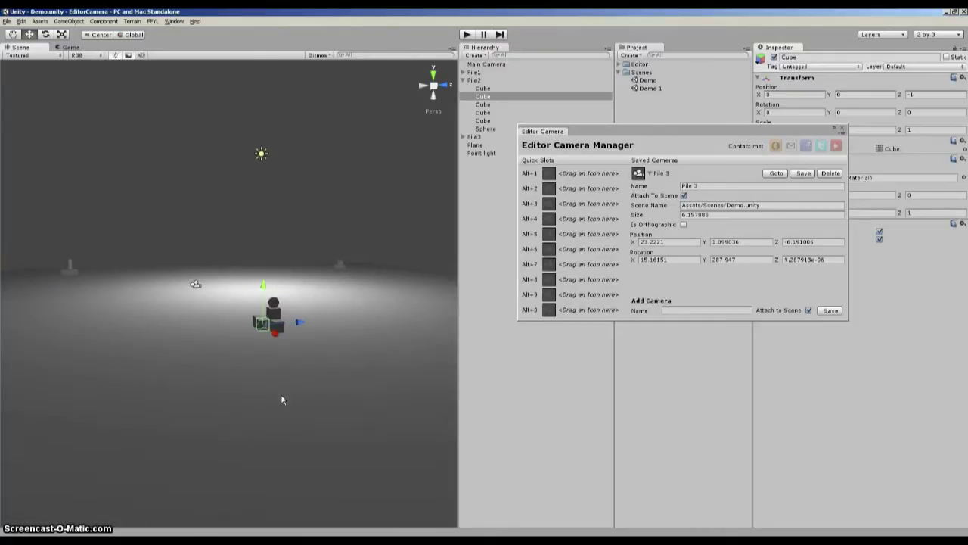
scroll(288, 397, down, 4)
middle_drag(50, 250, 120, 301)
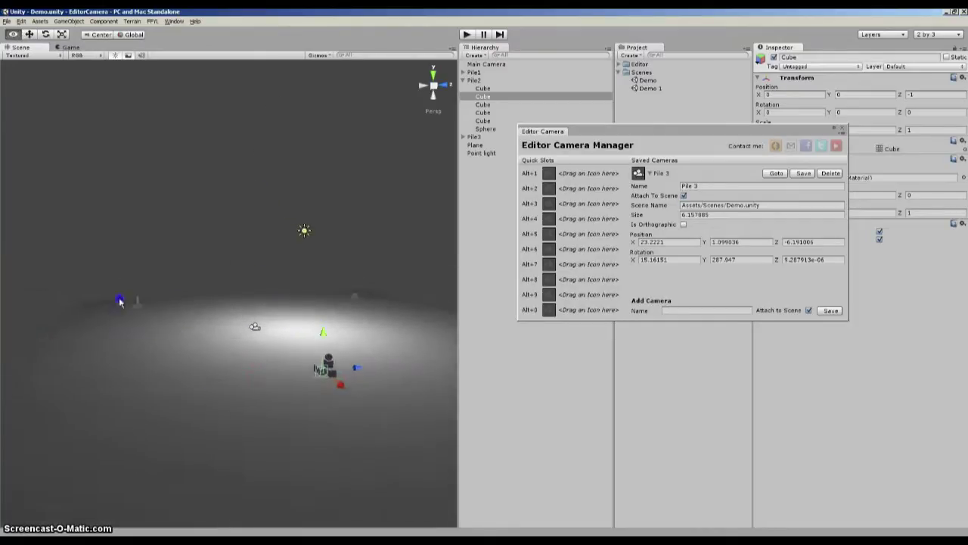
alt+drag(120, 301, 274, 367)
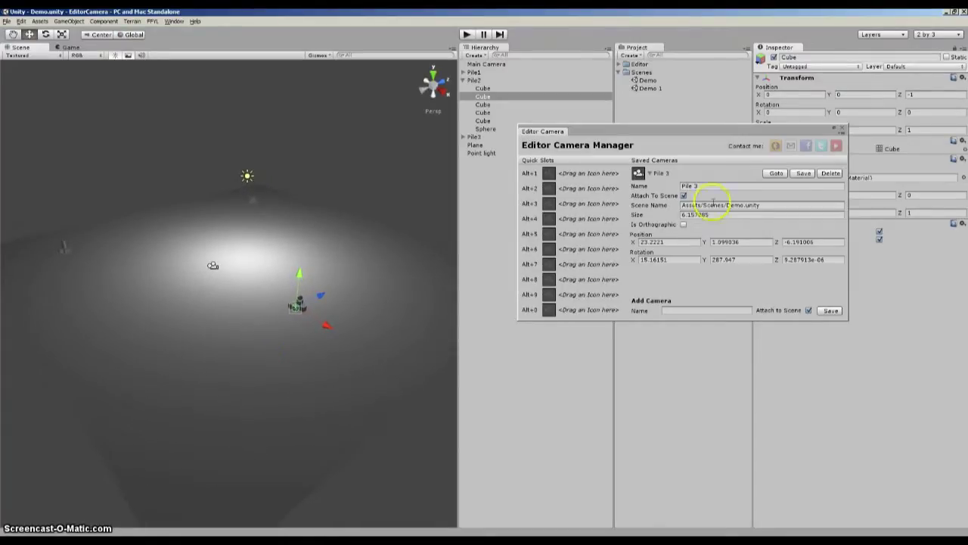
click(650, 174)
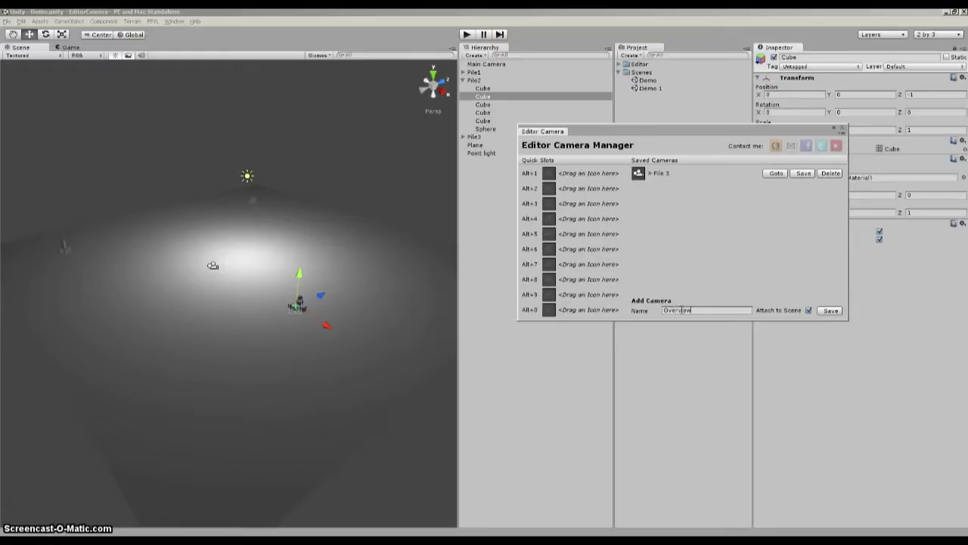
click(808, 310)
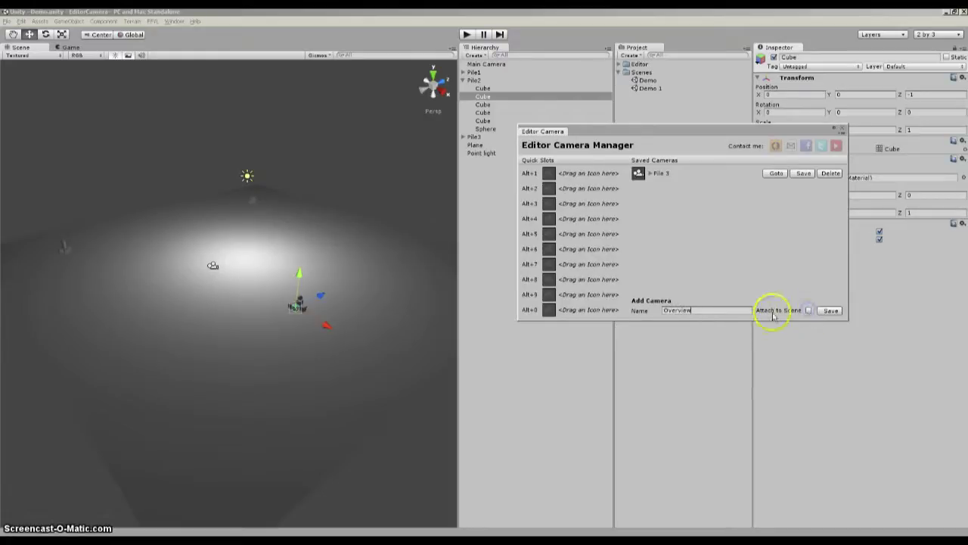
click(830, 310)
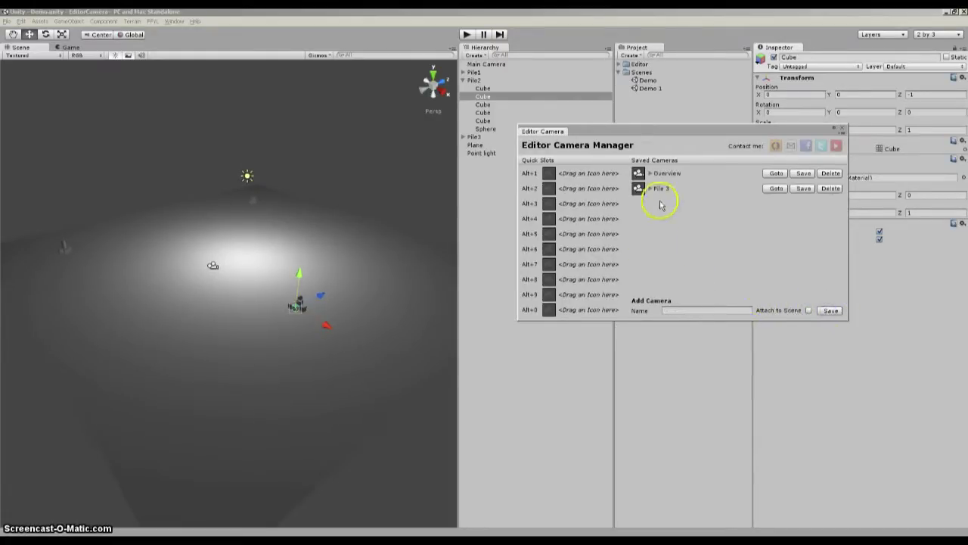
- Open the Demo 1 scene, recall the Overview camera there after orbiting away, and reopen the Demo scene
click(413, 286)
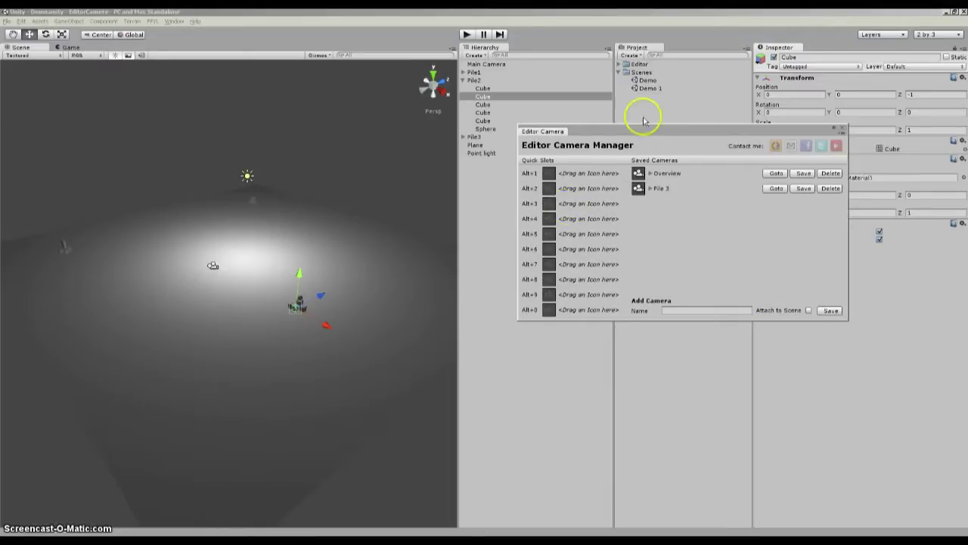
click(645, 88)
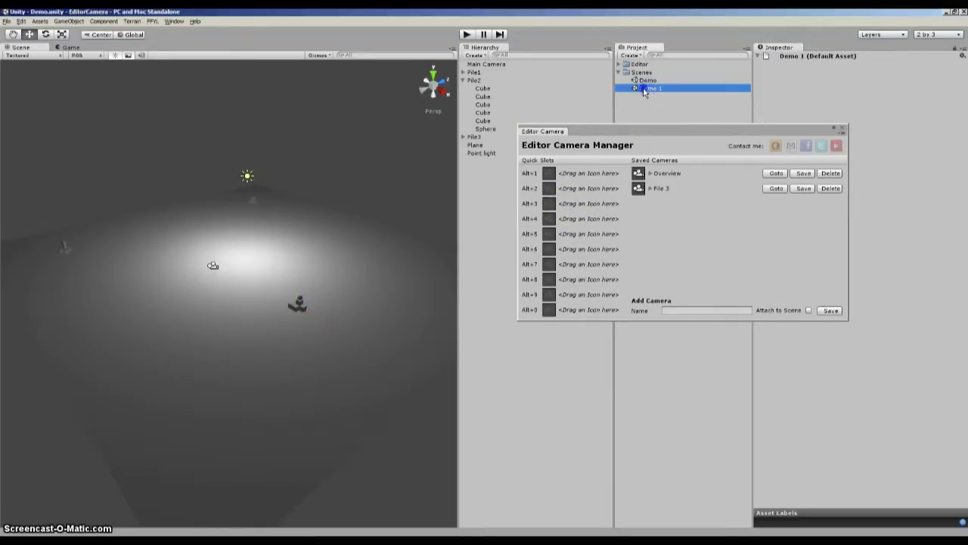
double_click(645, 88)
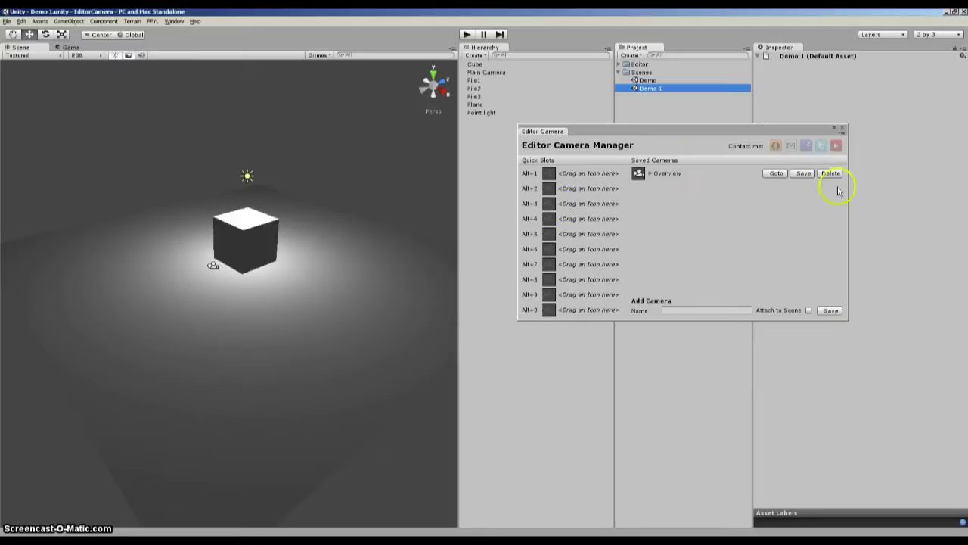
right_drag(279, 296, 47, 283)
alt+drag(370, 340, 323, 306)
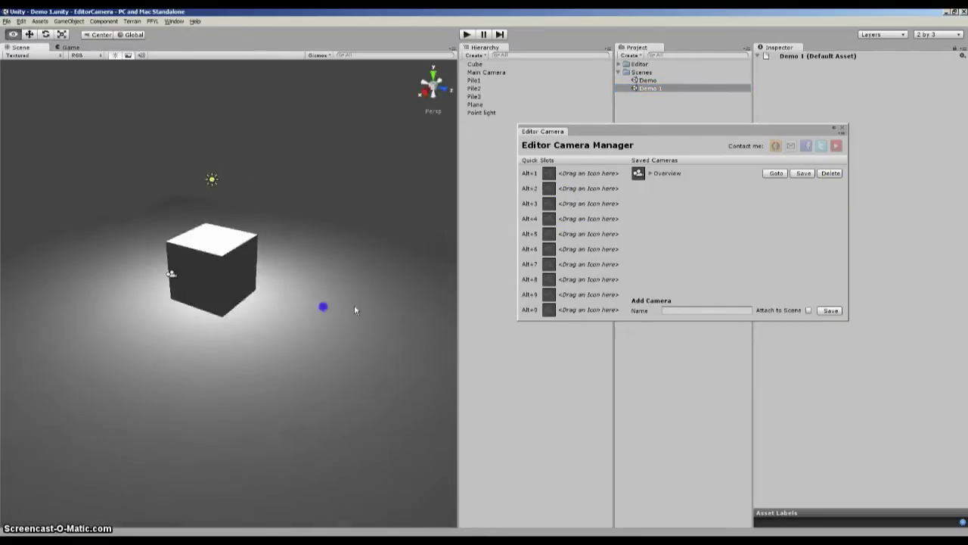
middle_drag(128, 370, 225, 351)
alt+drag(129, 324, 264, 323)
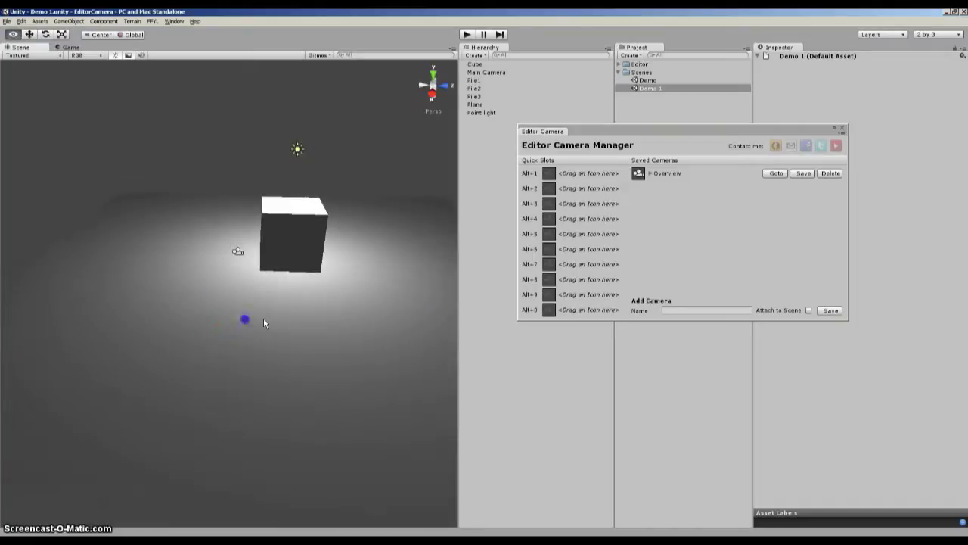
click(776, 174)
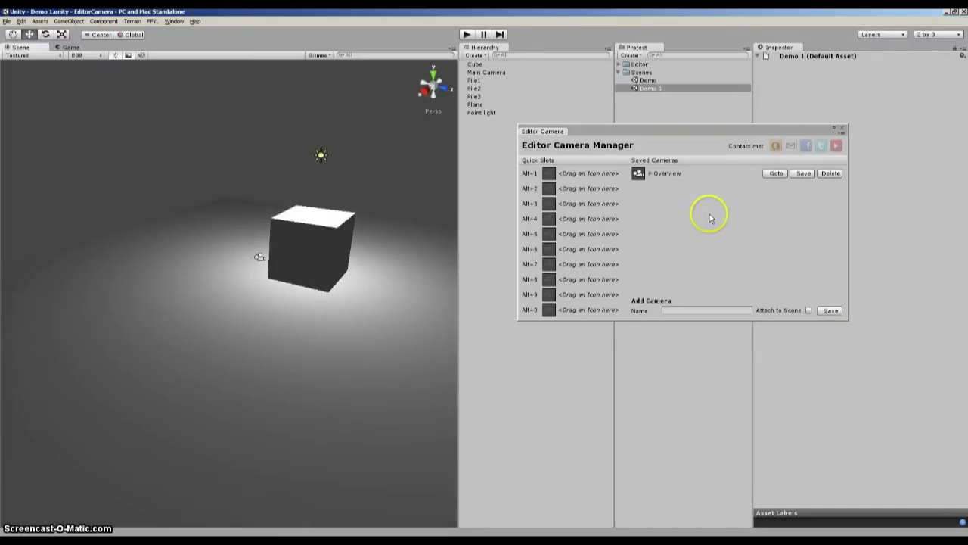
click(777, 173)
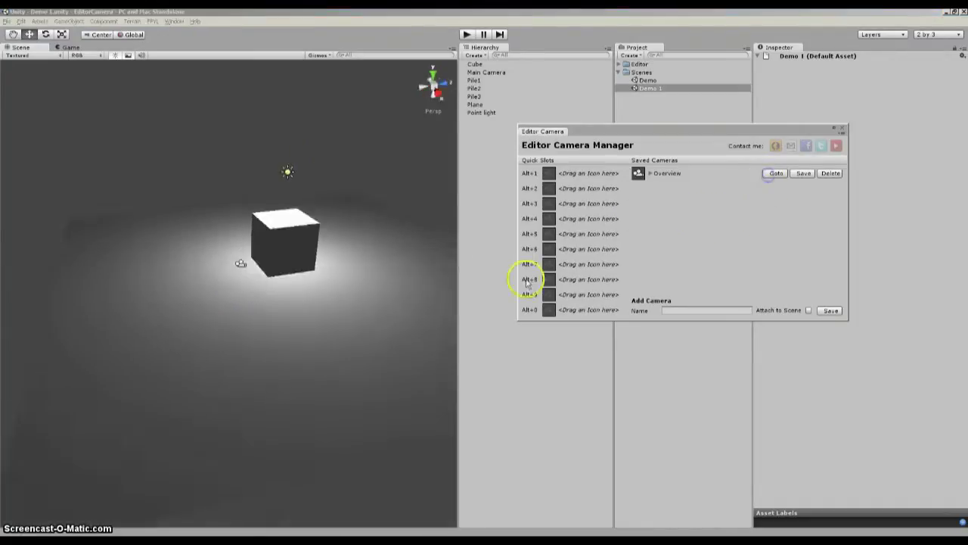
click(636, 81)
double_click(636, 81)
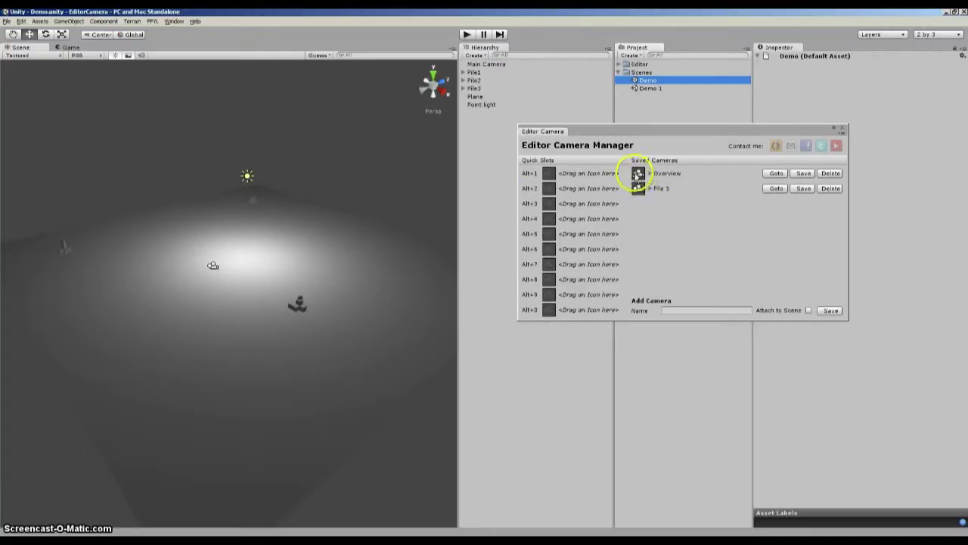
- Assign the Overview camera to quick slot 1 and recall it from that slot after orbiting away
drag(638, 174, 560, 179)
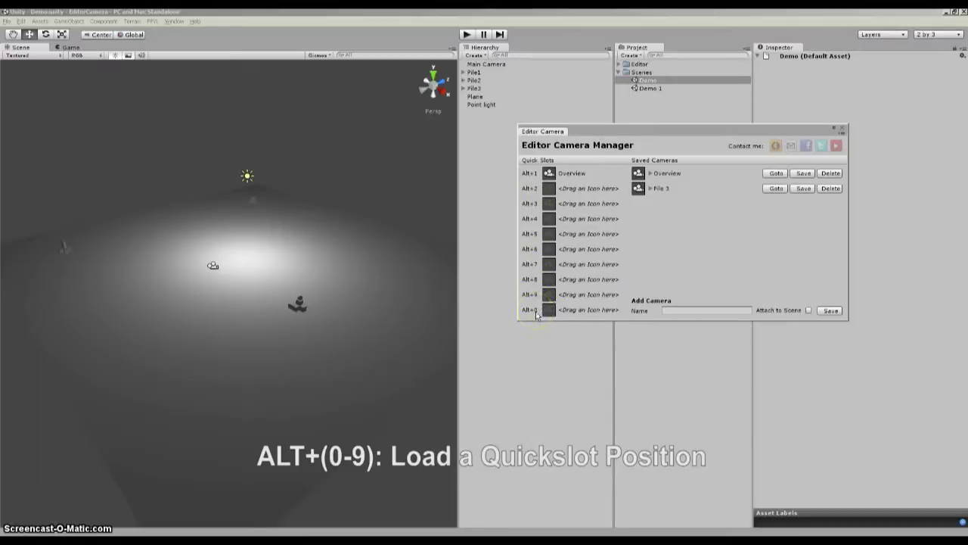
alt+drag(361, 287, 302, 325)
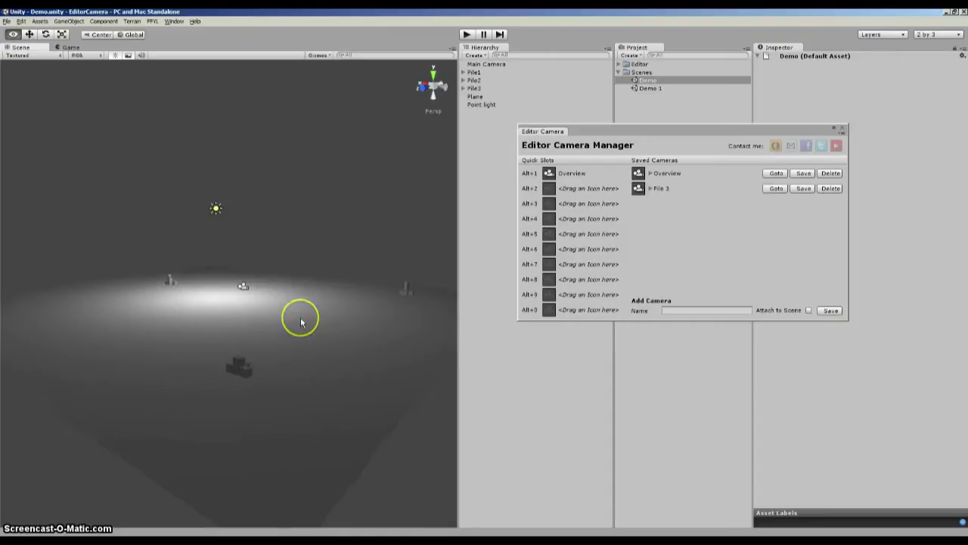
key(alt+1)
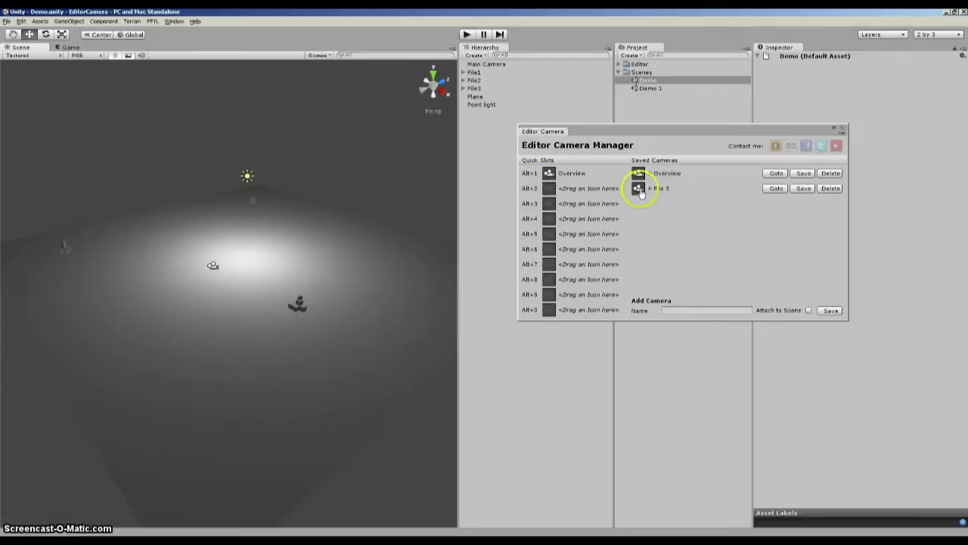
- Assign the Pile 3 camera to quick slot 2 and alternate between the views in slots 1 and 2, ending on Overview
drag(640, 188, 550, 194)
middle_drag(356, 308, 346, 305)
key(alt+2)
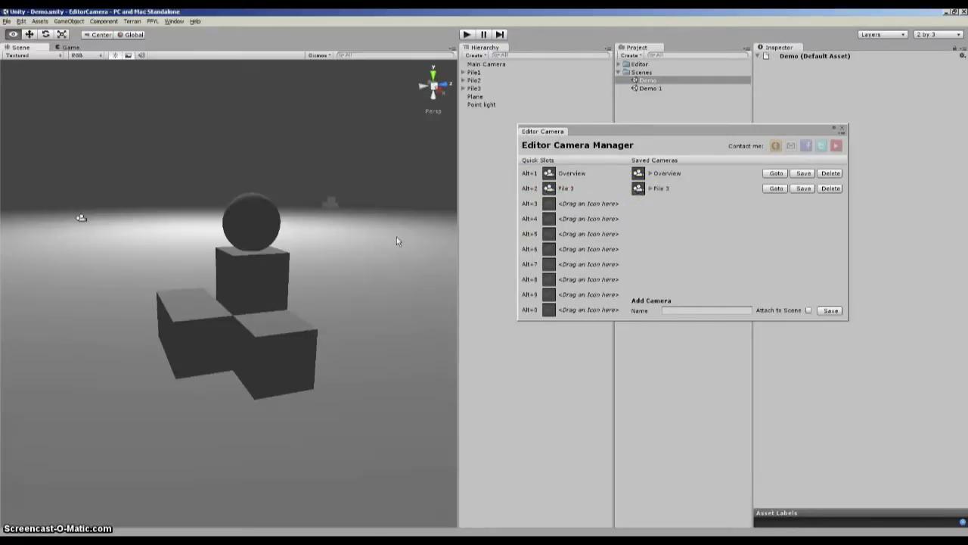
key(alt+1)
key(alt+2)
key(alt+1)
key(alt+2)
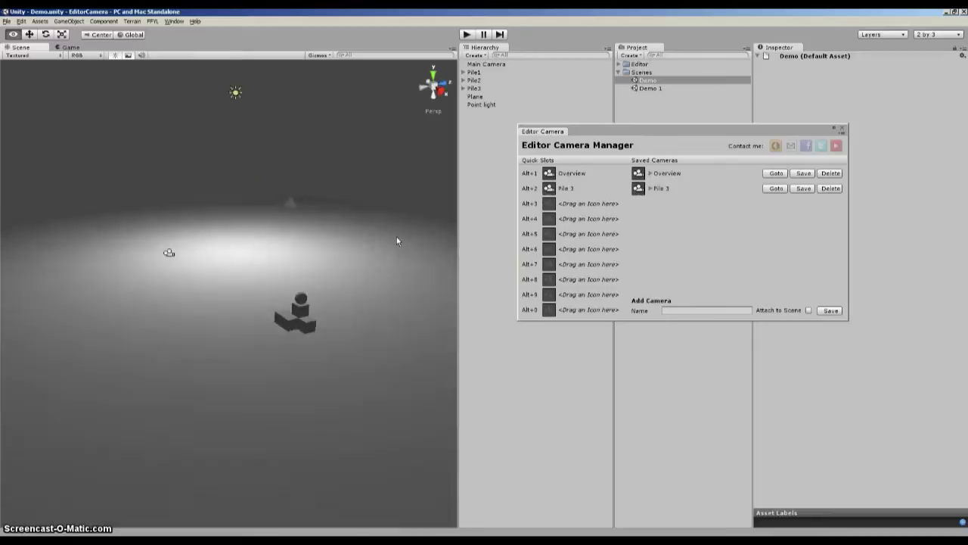
key(alt+1)
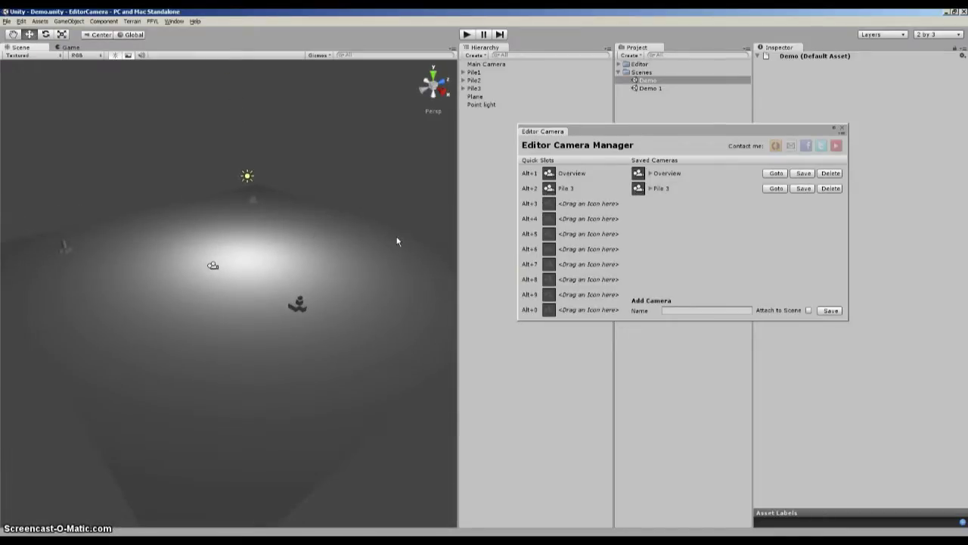
- Frame the cylinder pile of the Pile3 group in the scene view and save that view directly to quick slot 3
middle_drag(312, 301, 306, 298)
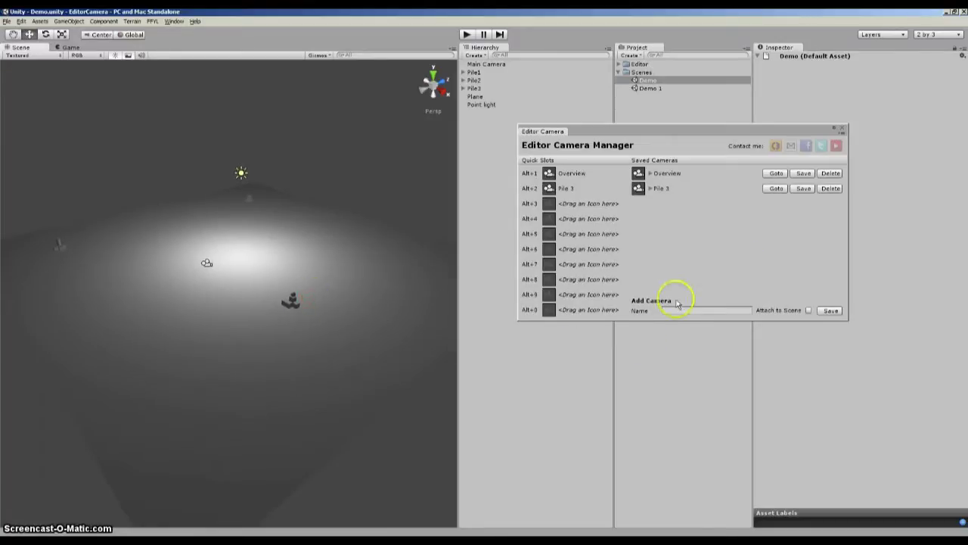
middle_drag(305, 337, 294, 356)
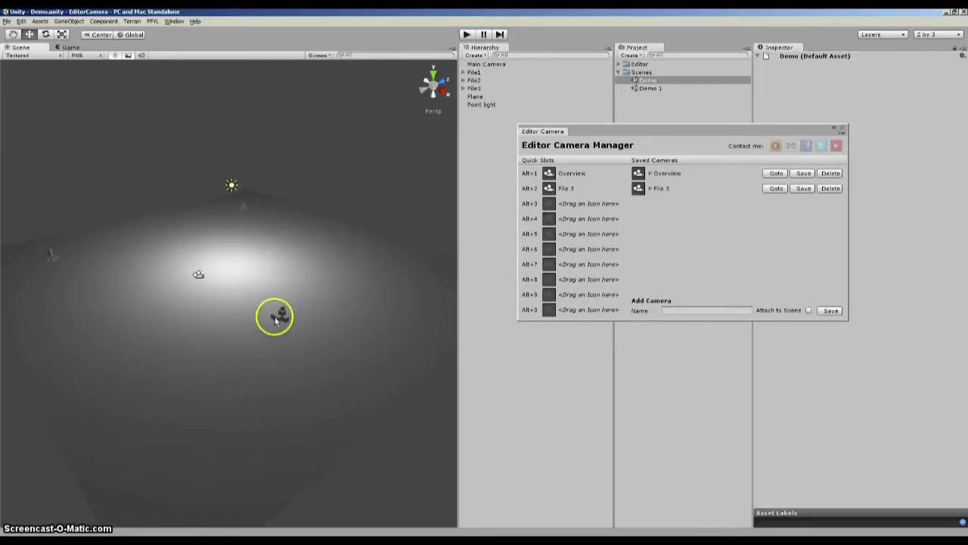
middle_drag(98, 246, 130, 254)
click(78, 264)
key(f)
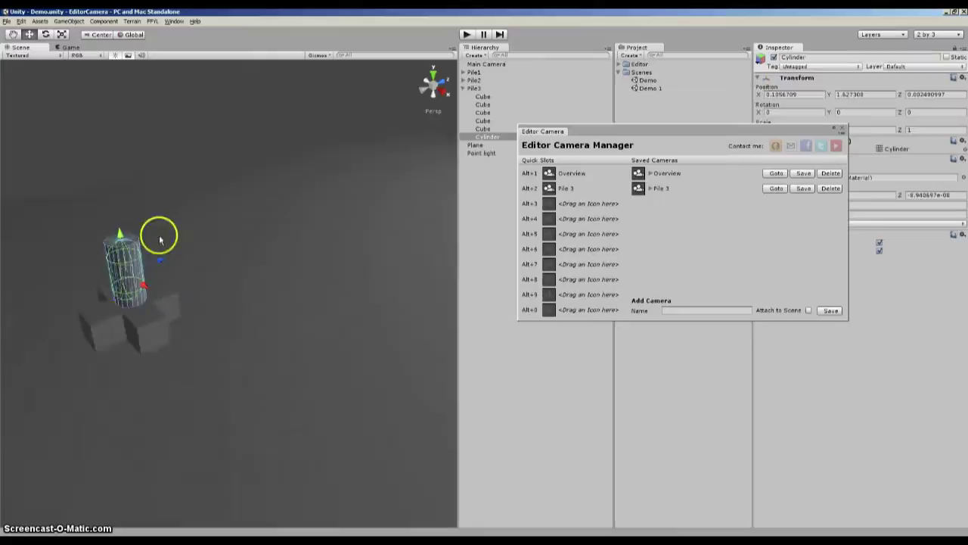
click(149, 93)
alt+drag(256, 303, 262, 250)
scroll(257, 292, down, 5)
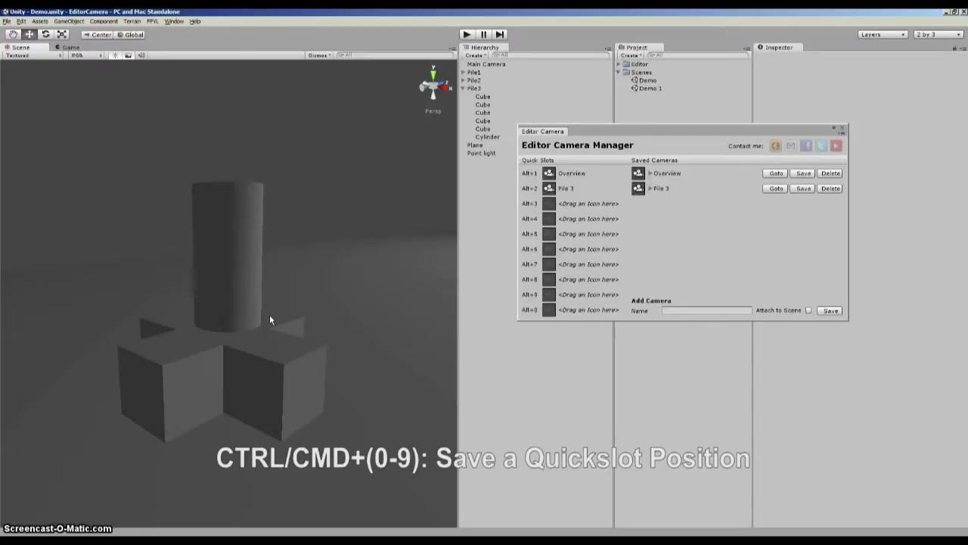
key(ctrl+3)
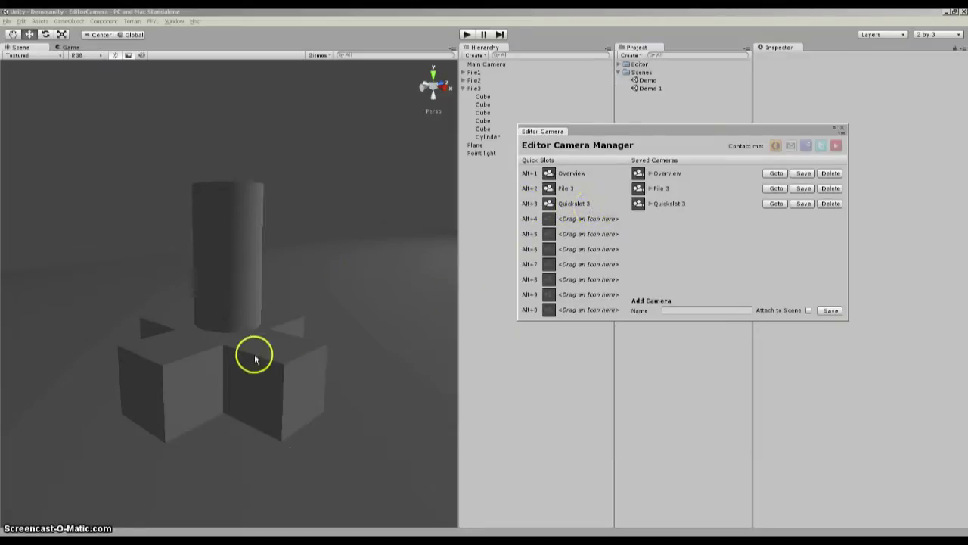
- Save a view from another side of the cylinder pile to quick slot 4, and alternate between the views in slots 3 and 4
alt+drag(104, 361, 484, 348)
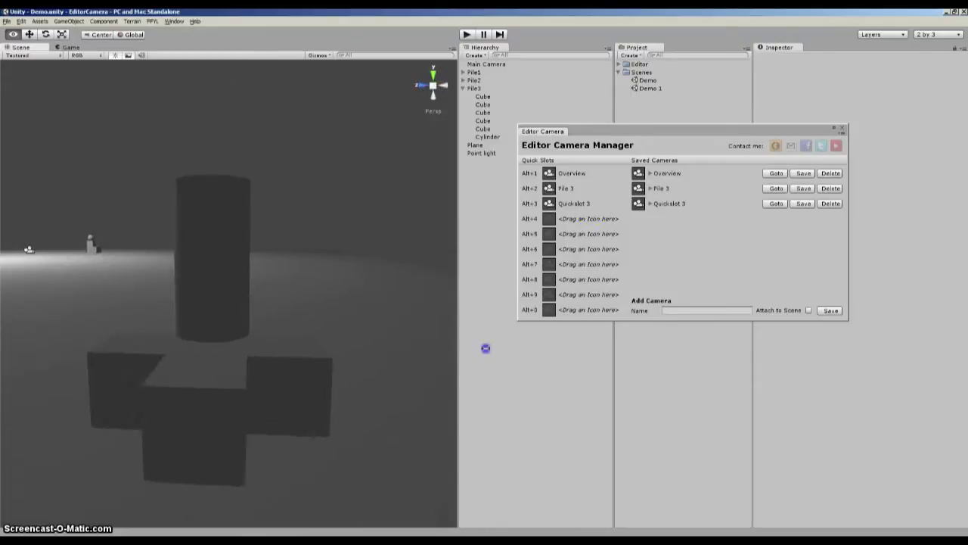
key(ctrl+4)
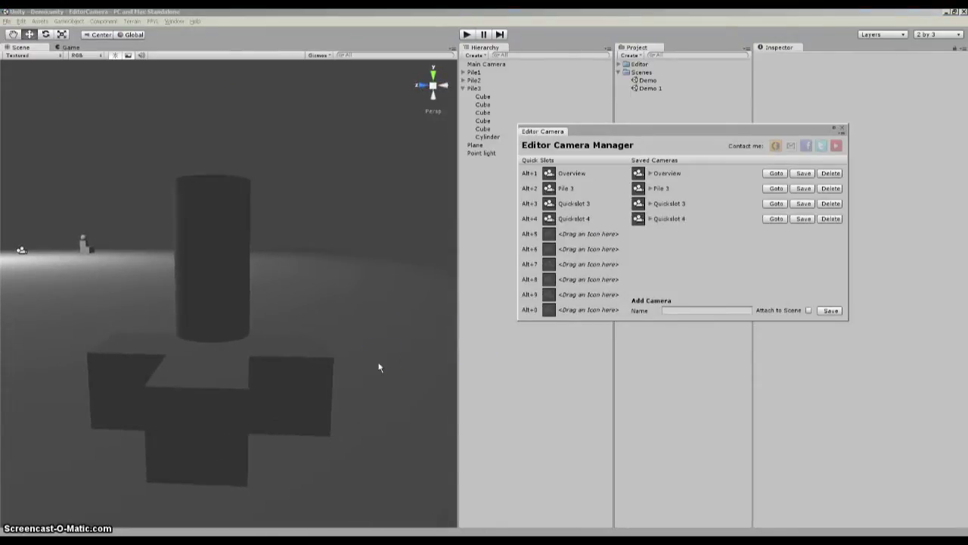
key(alt+4)
key(alt+3)
key(alt+4)
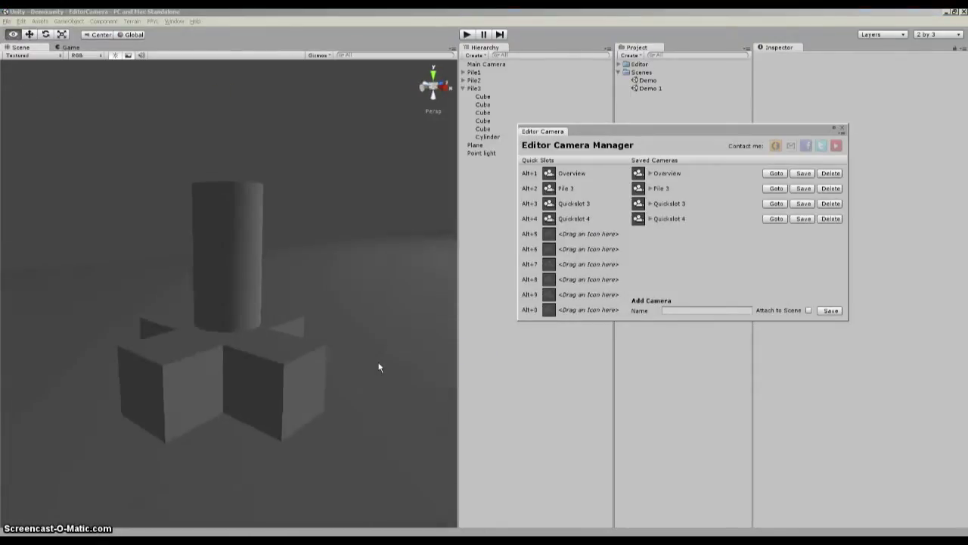
key(alt+3)
key(alt+3)
key(alt+4)
key(alt+3)
click(383, 366)
- Expand the saved Quickslot 4 camera to check its name and scene settings, and collapse it again
click(668, 218)
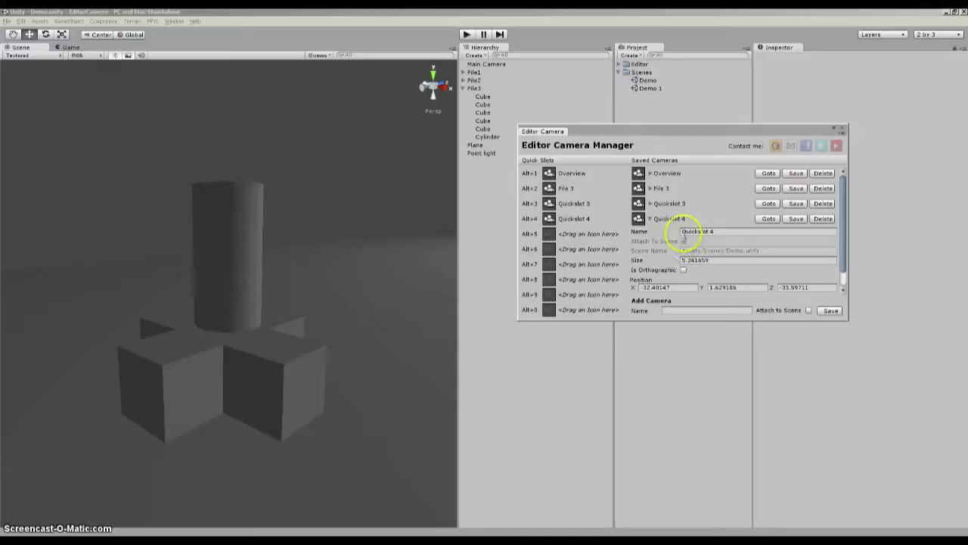
click(713, 231)
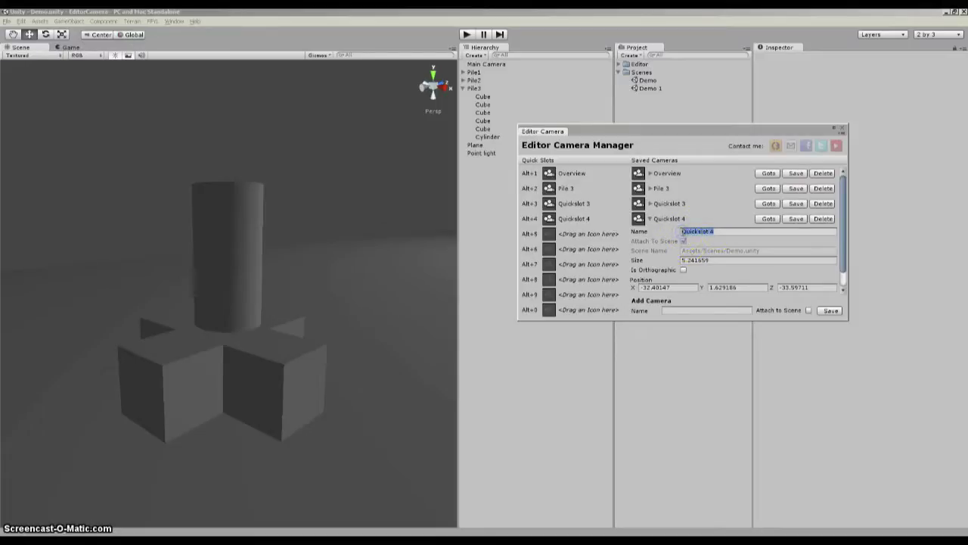
click(645, 221)
click(649, 219)
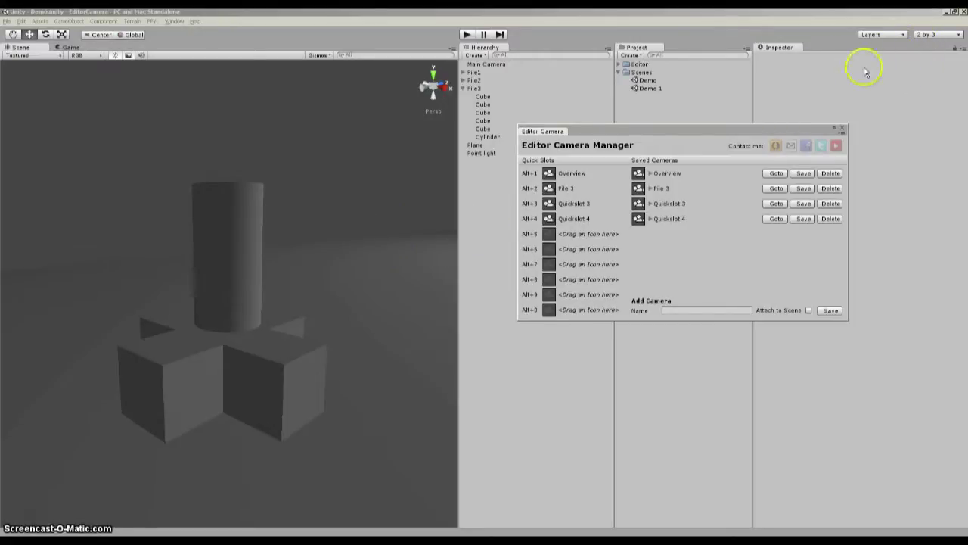
- Switch the editor window layout to 4 Split
click(925, 38)
click(904, 44)
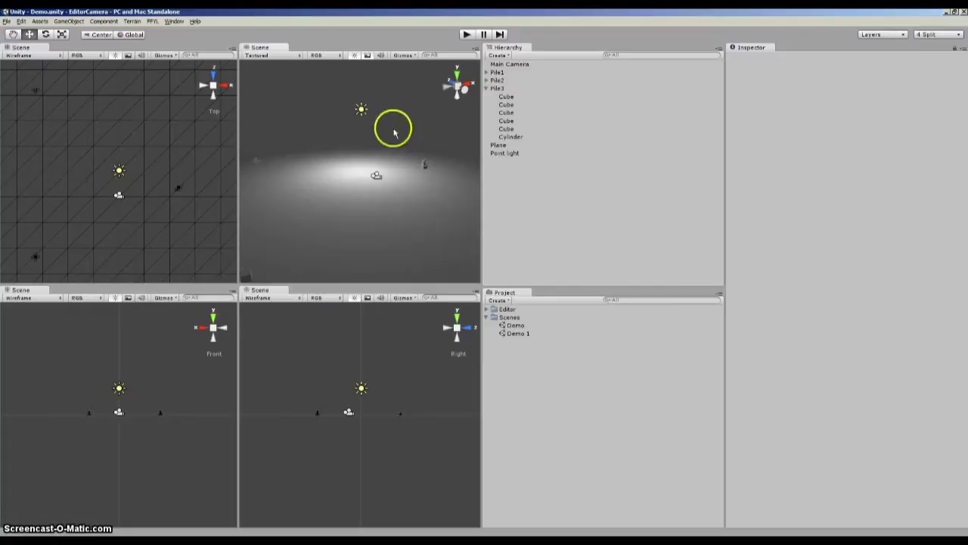
- Recall the camera views of quick slots 1, 2 and 3 in succession in the textured perspective scene view
alt+drag(384, 218, 379, 217)
key(alt+1)
key(alt+2)
key(alt+3)
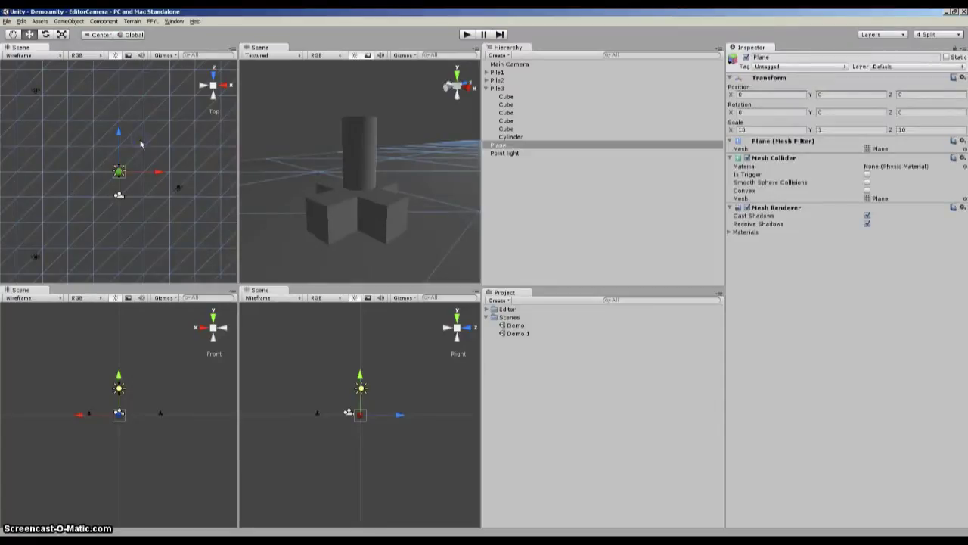
- Orbit the Top wireframe scene view into perspective, recall the quick slot 3 camera in it, and clear the Plane selection
alt+drag(133, 169, 133, 170)
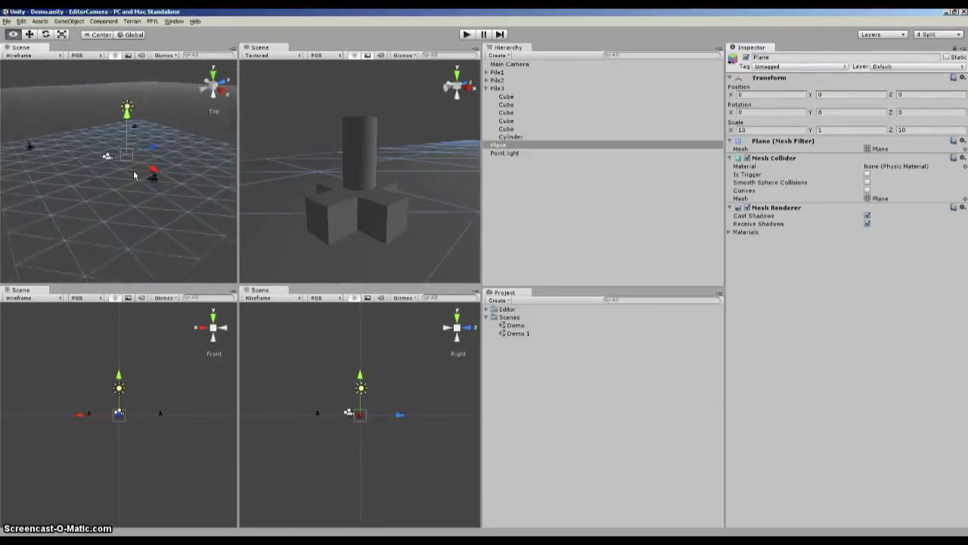
key(alt+3)
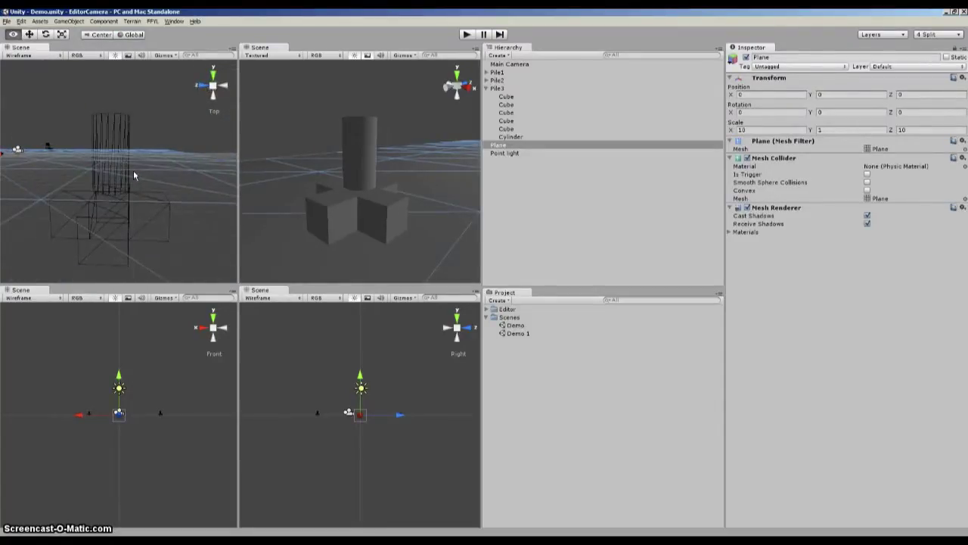
click(164, 124)
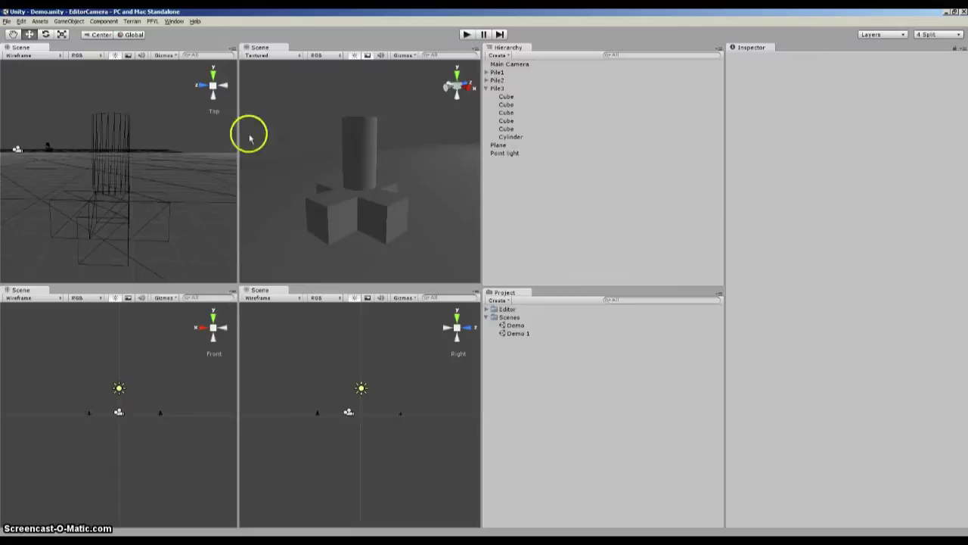
- Make the textured scene view active and open the Editor Camera Manager window
click(314, 116)
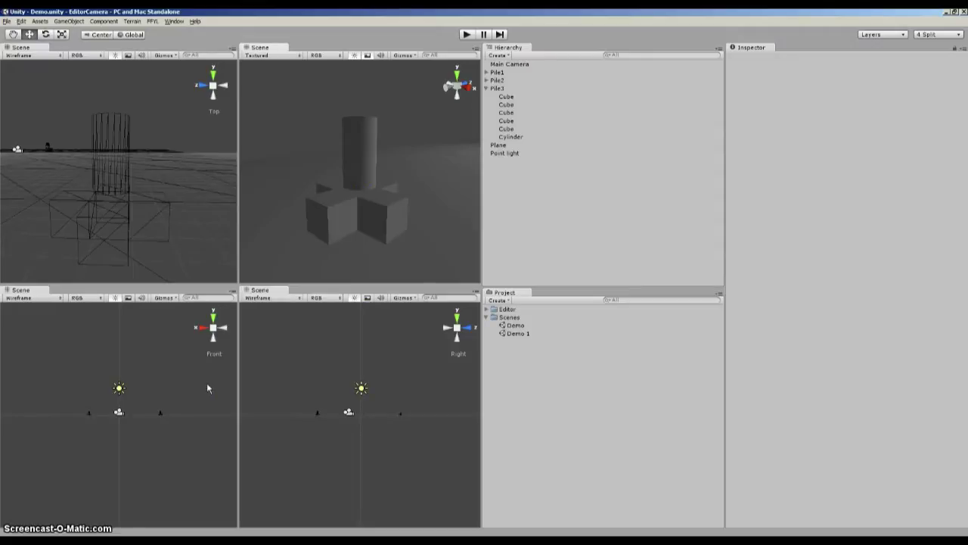
key(alt+c)
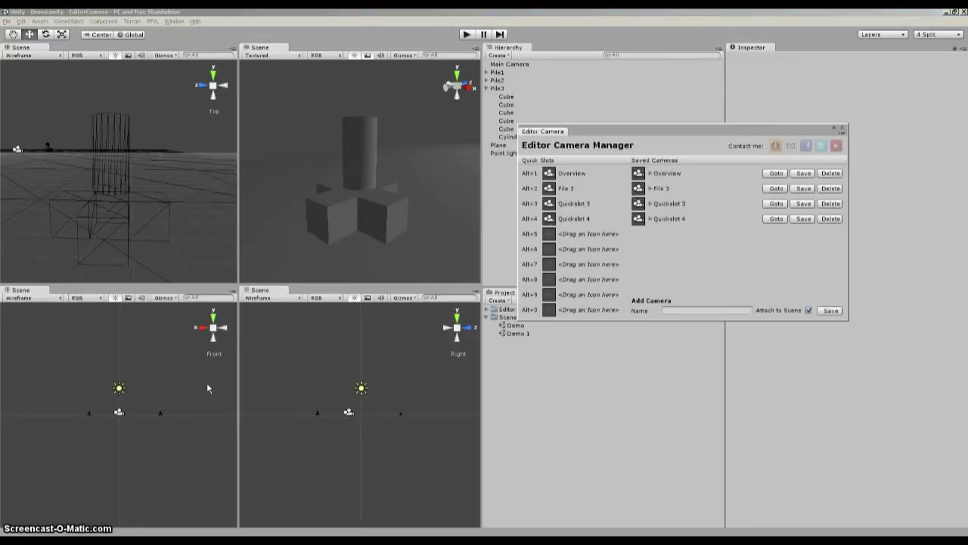